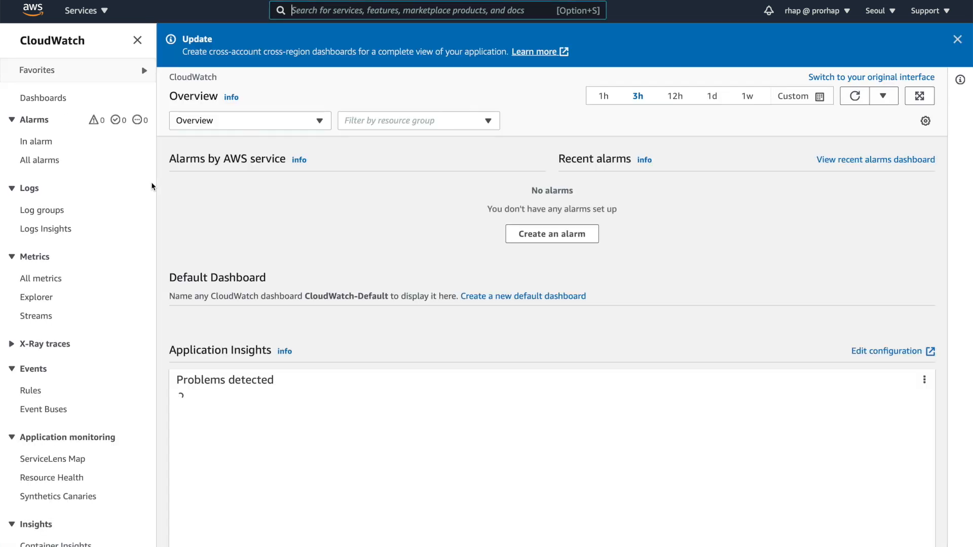
Open the most recent log stream in the /aws/lambda/s3-print-function log group.
click(44, 210)
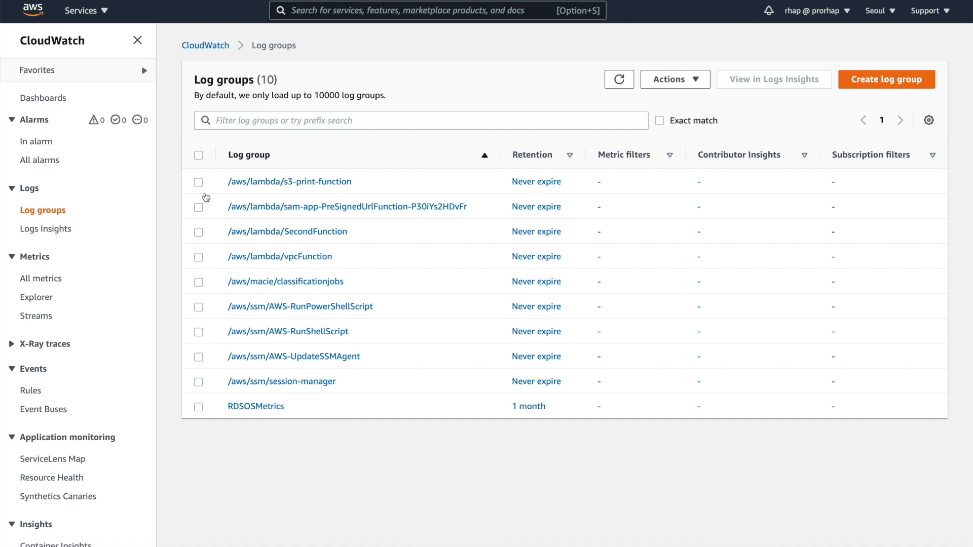
click(304, 183)
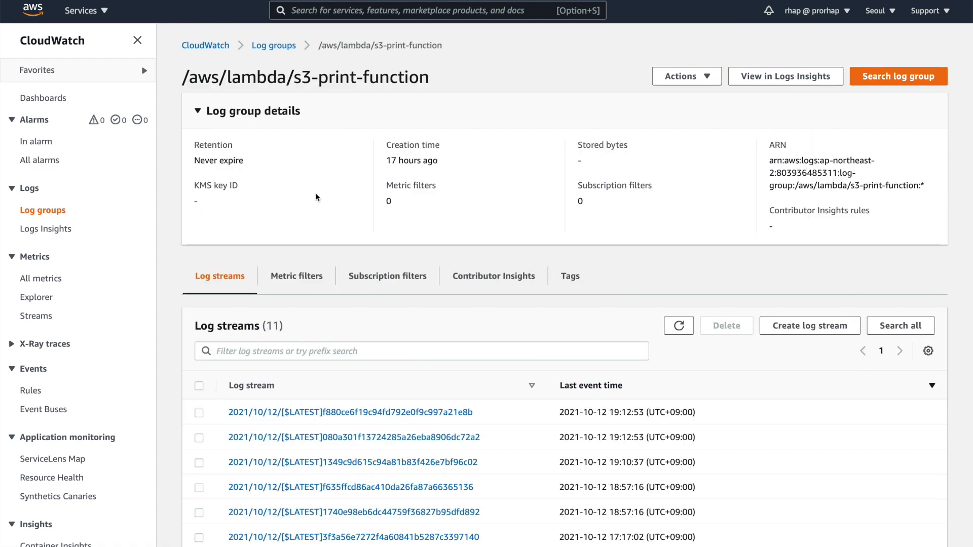
scroll(316, 197, down, 3)
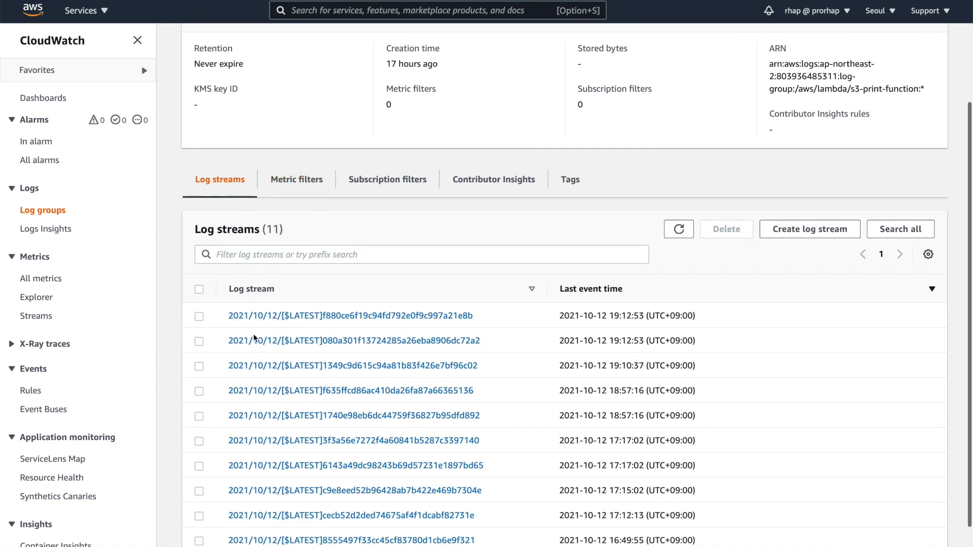
click(290, 316)
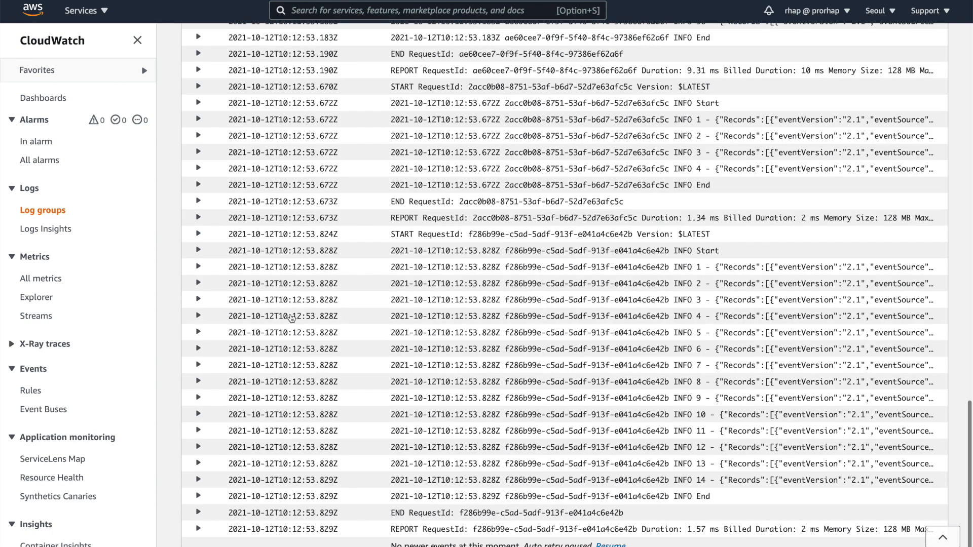
Examine the stream's log events and expand the REPORT entry of the first completed request to check its Duration value.
scroll(503, 173, up, 8)
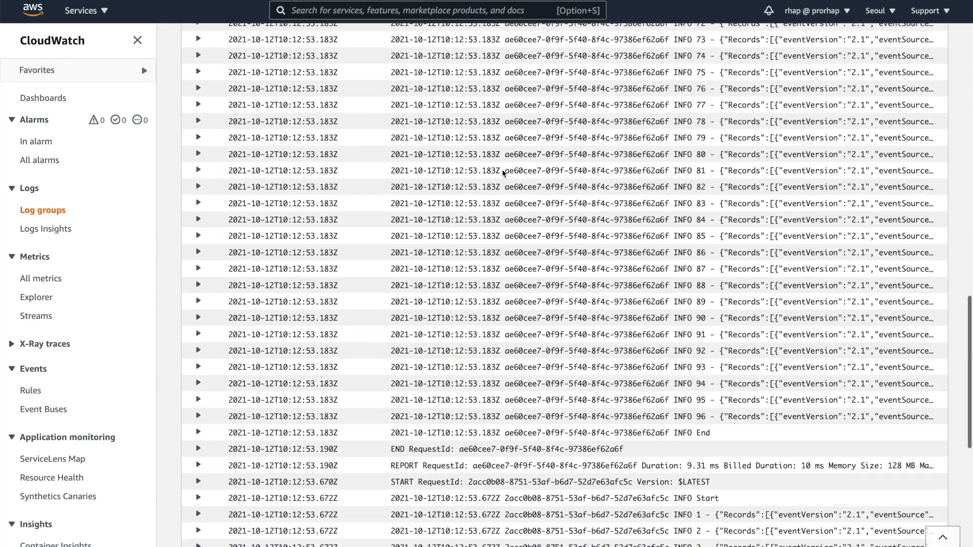
scroll(503, 173, up, 12)
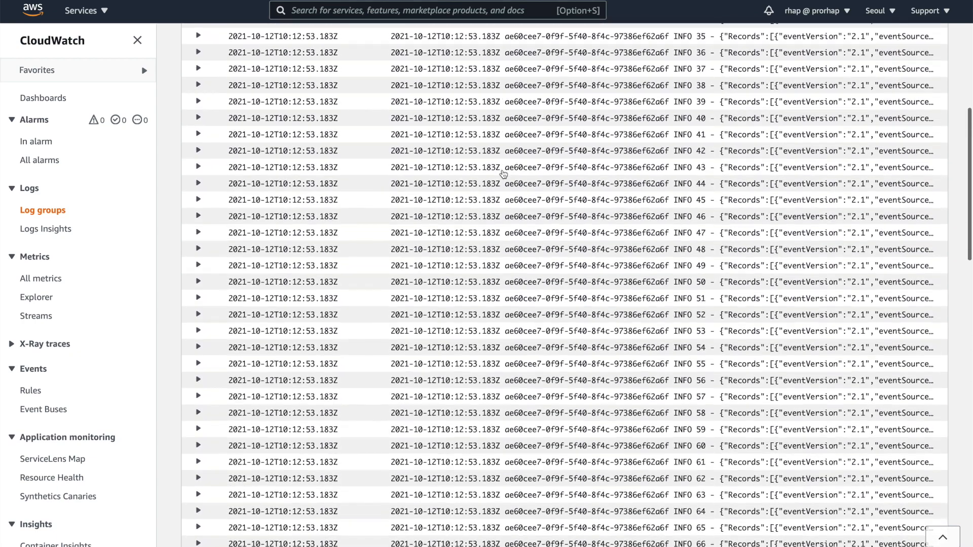
scroll(503, 172, up, 6)
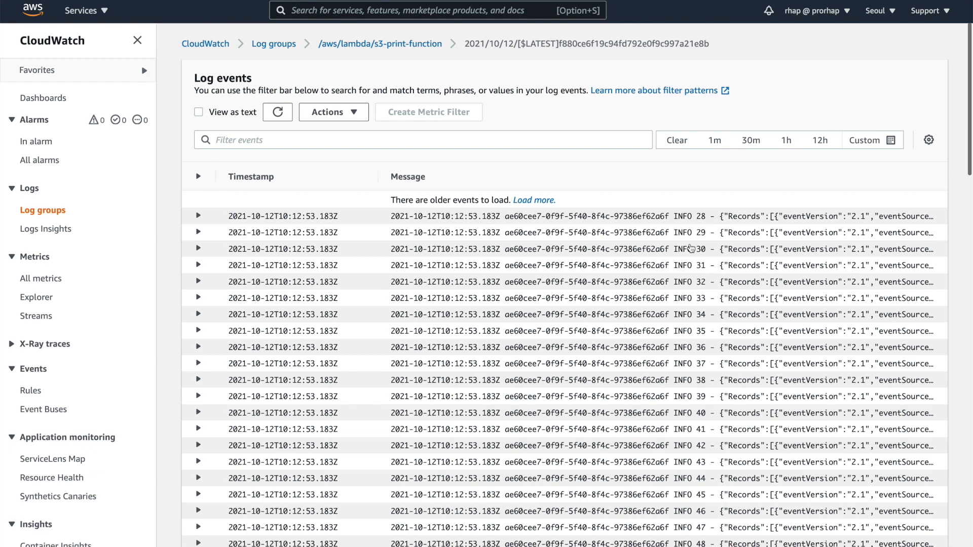
scroll(690, 248, down, 15)
scroll(690, 245, down, 5)
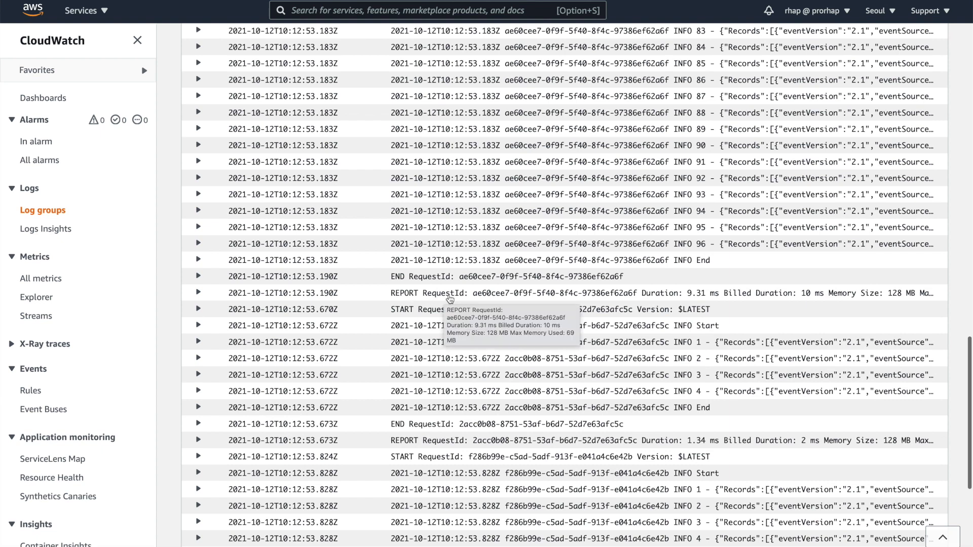
click(652, 299)
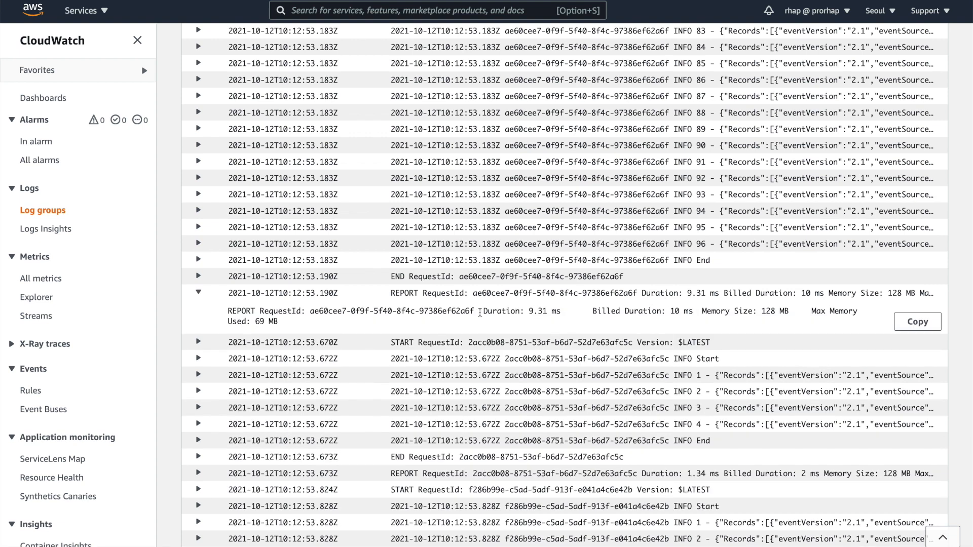
drag(483, 311, 557, 311)
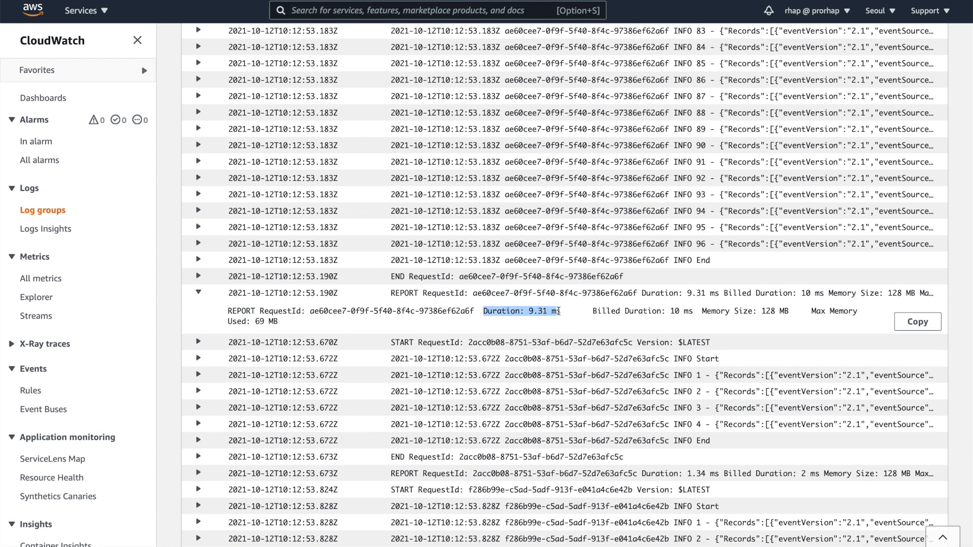
click(560, 311)
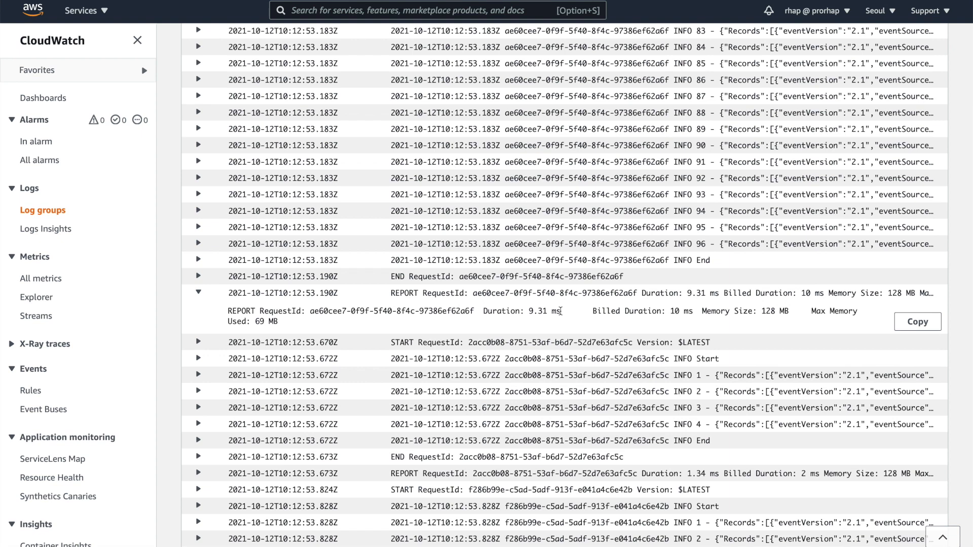
drag(484, 311, 543, 312)
click(546, 311)
Return to the /aws/lambda/s3-print-function log group and start creating a metric filter for it.
scroll(527, 258, up, 7)
scroll(526, 258, up, 10)
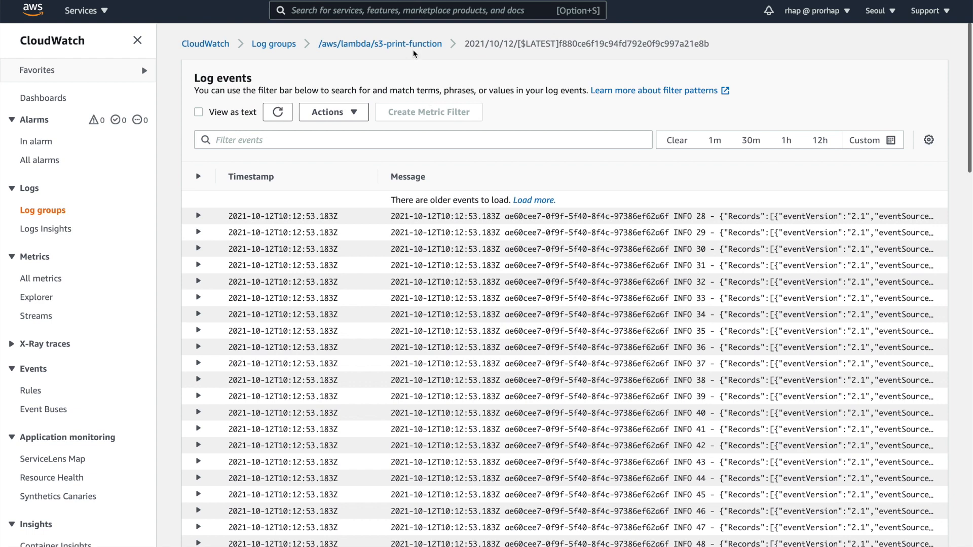
click(413, 44)
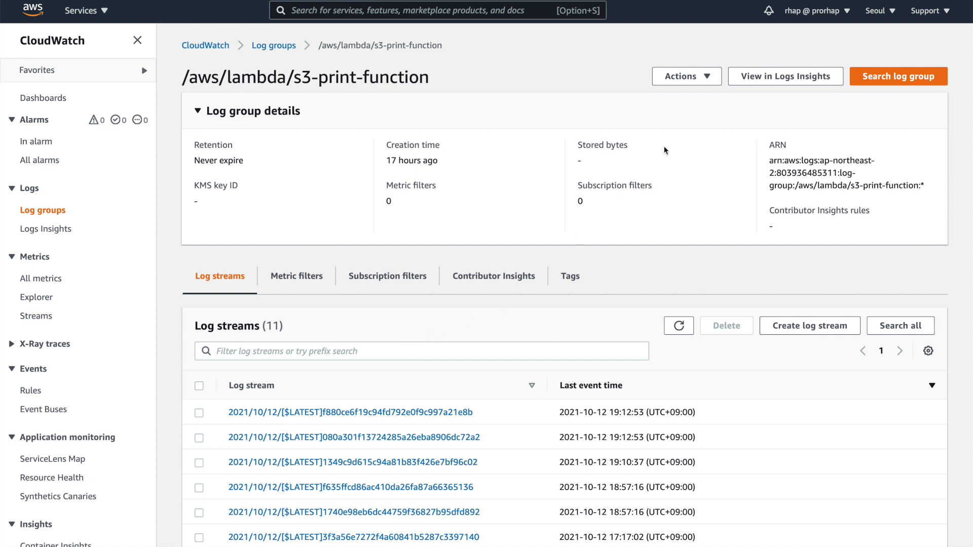
click(686, 76)
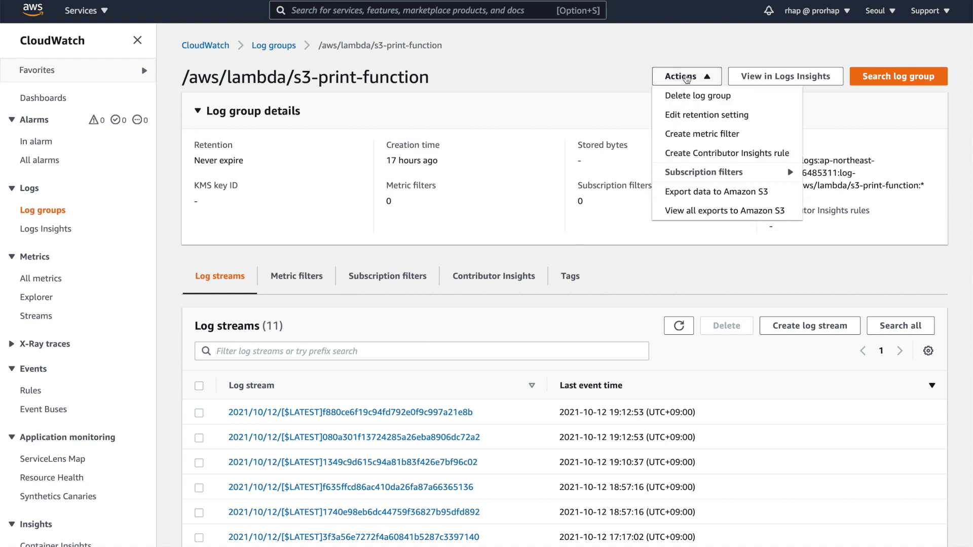
click(683, 135)
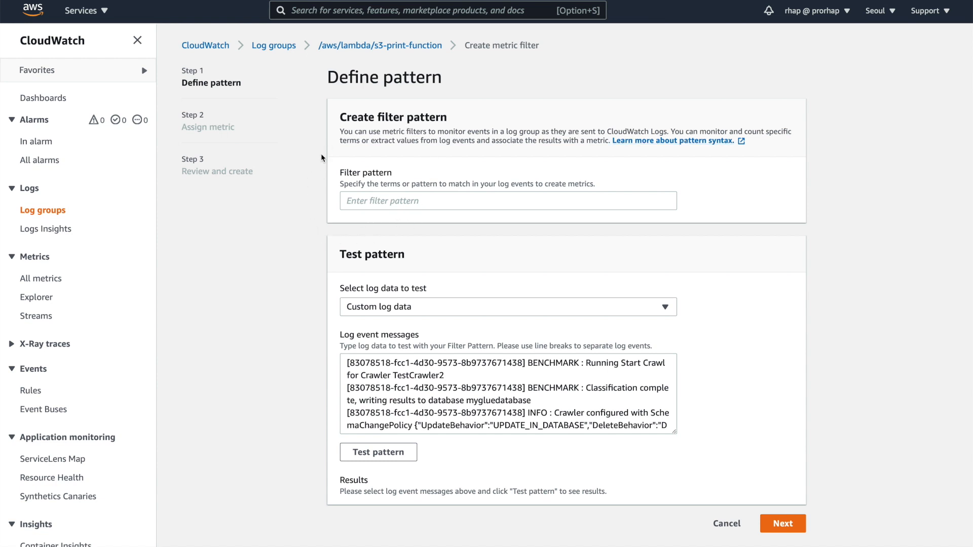
Choose log stream 2021/10/12/[$LATEST]f880ce6f19c94fd792e0f9c997a21e8b as test data and inspect the final REPORT line in its messages.
click(402, 306)
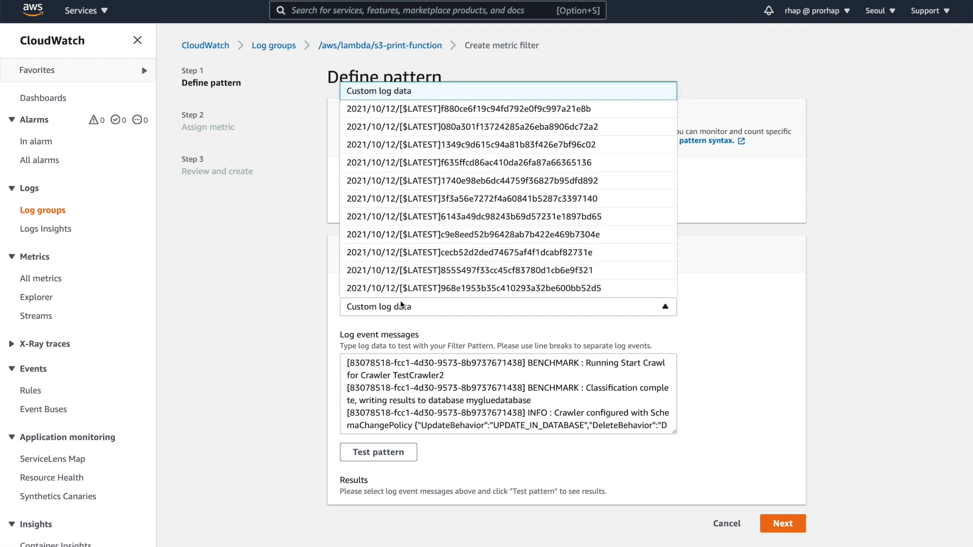
click(404, 114)
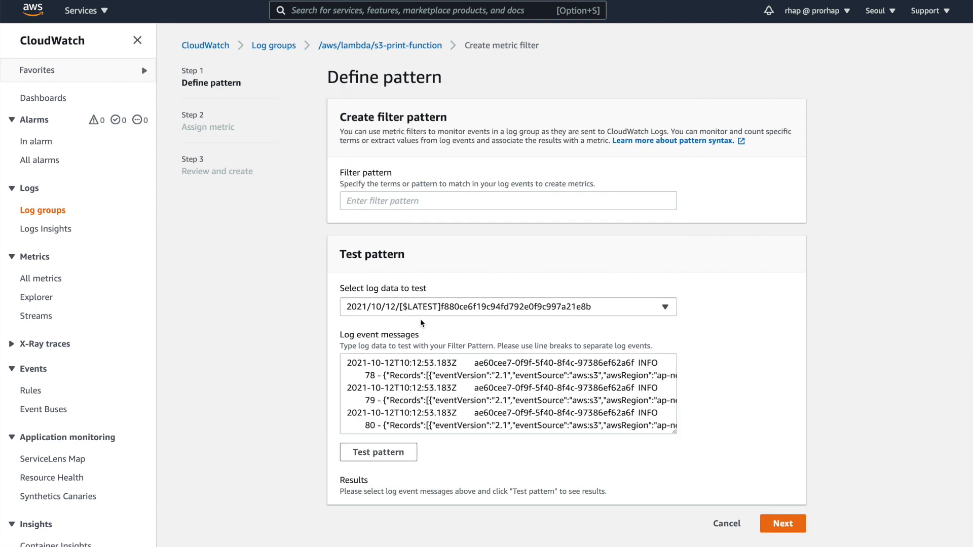
scroll(423, 395, down, 5)
scroll(424, 395, down, 10)
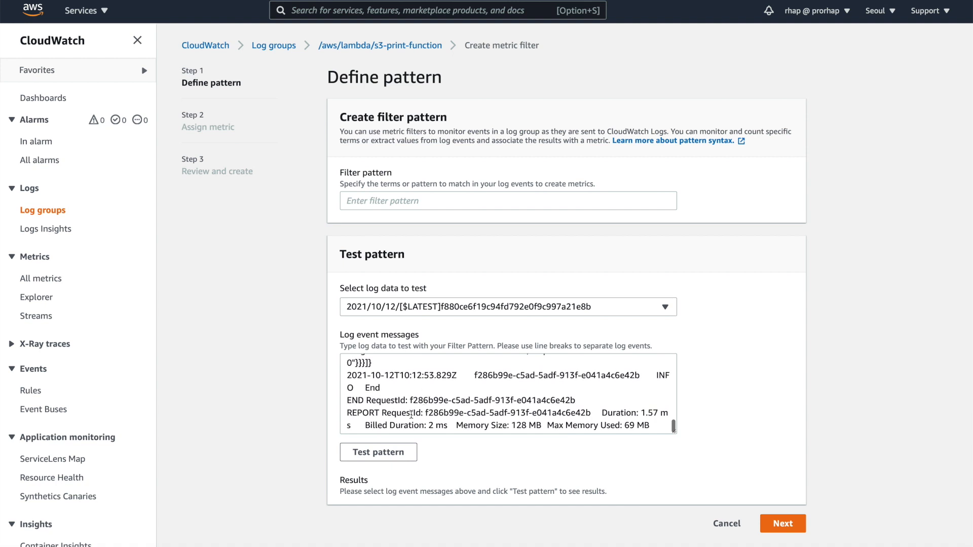
drag(348, 412, 649, 427)
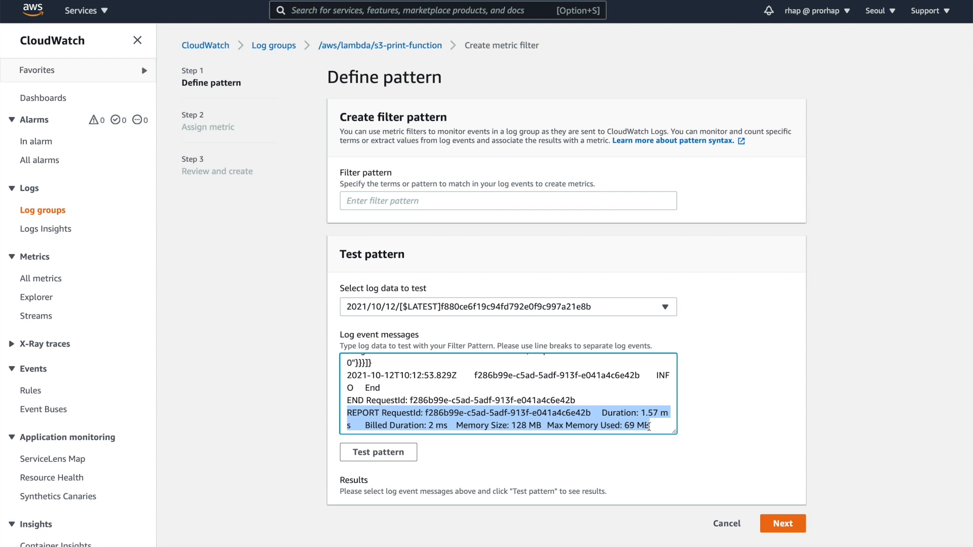
click(350, 413)
drag(349, 414, 376, 414)
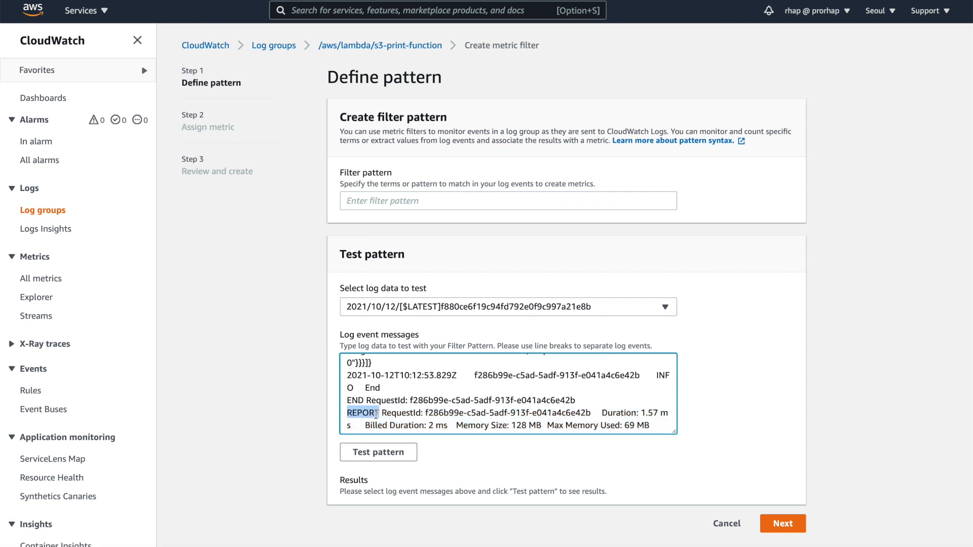
Begin the filter pattern with [ col1 = "REPORT", col2 to match the first two words of the REPORT line.
click(357, 199)
text([ col1)
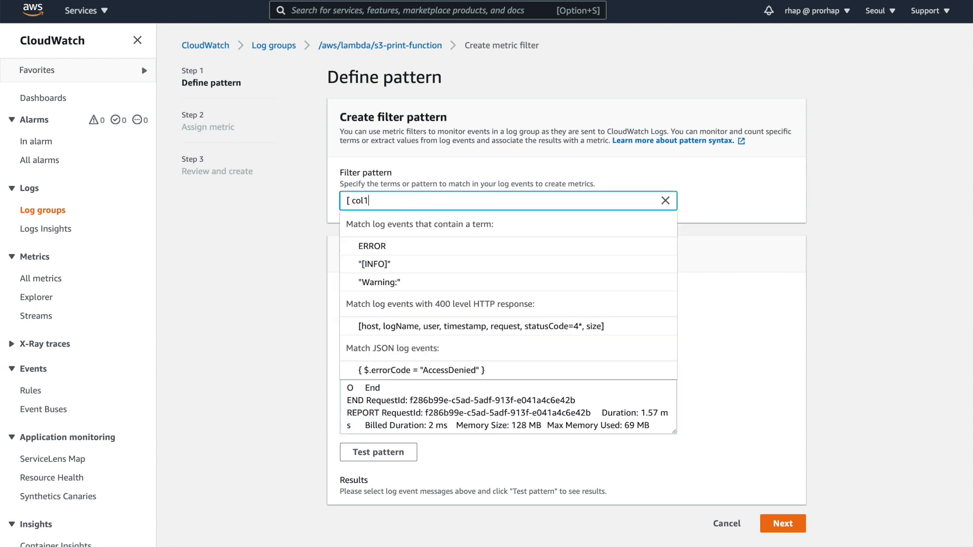
text( = "REPORT",)
click(413, 400)
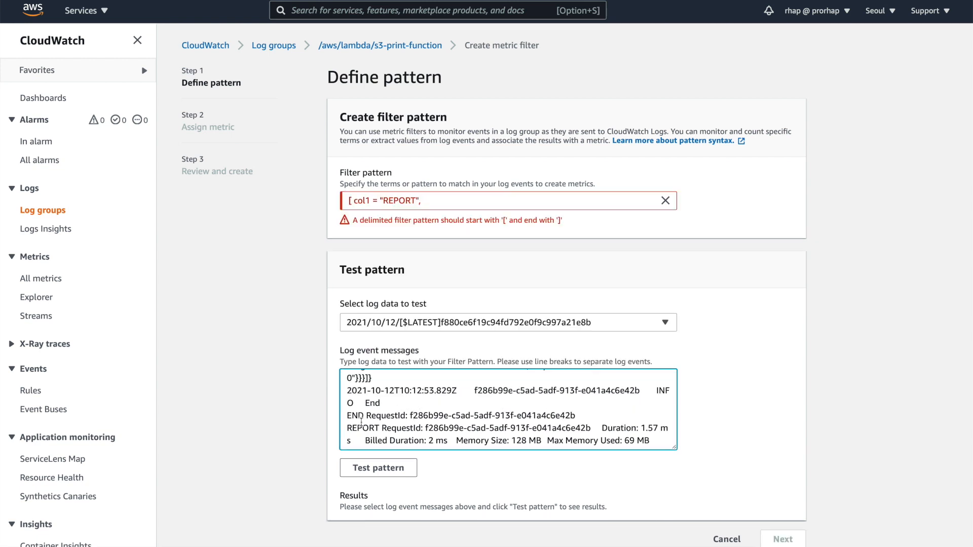
drag(387, 428, 413, 430)
click(446, 202)
text(col2)
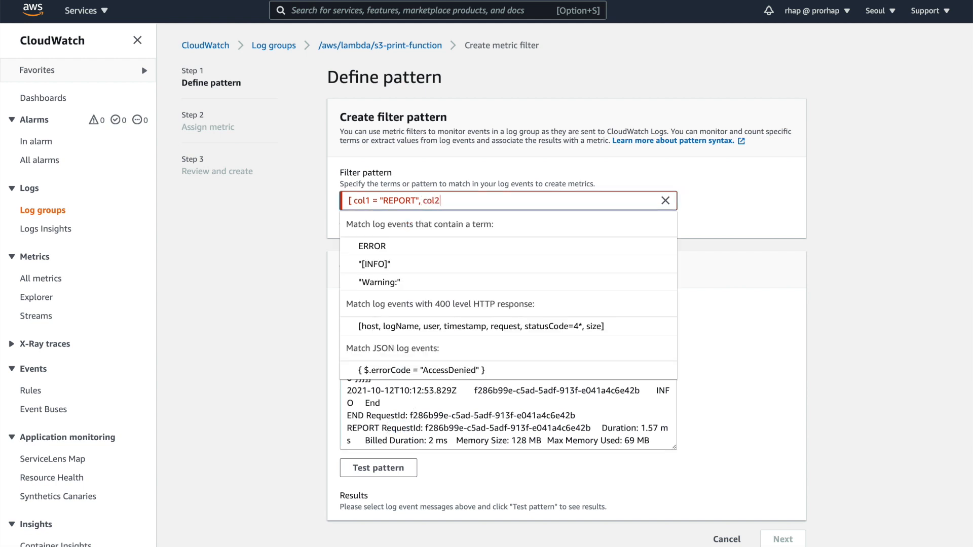
Extend the filter pattern with an id field for the request ID and an unnamed field for the Duration label.
double_click(445, 431)
drag(425, 429, 576, 429)
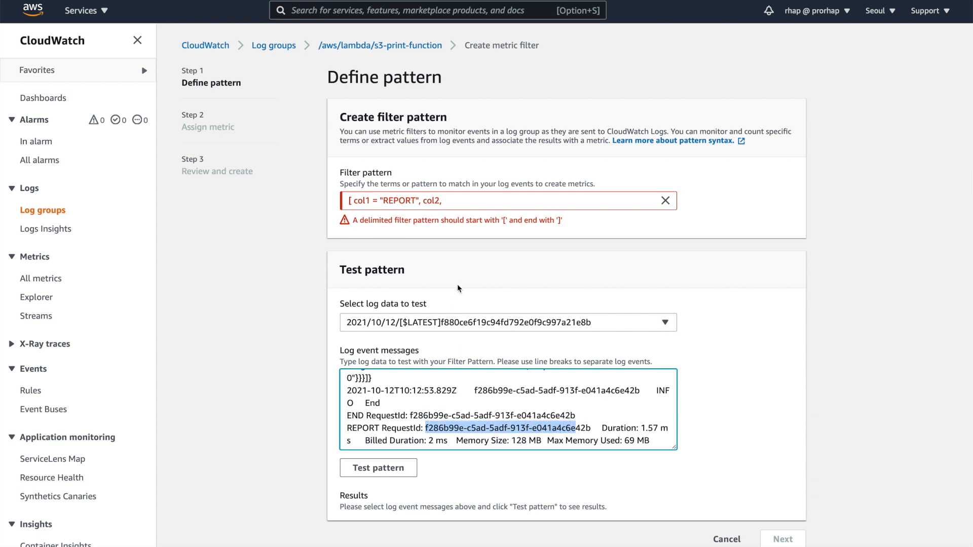
click(451, 203)
text(id,)
drag(601, 428, 638, 429)
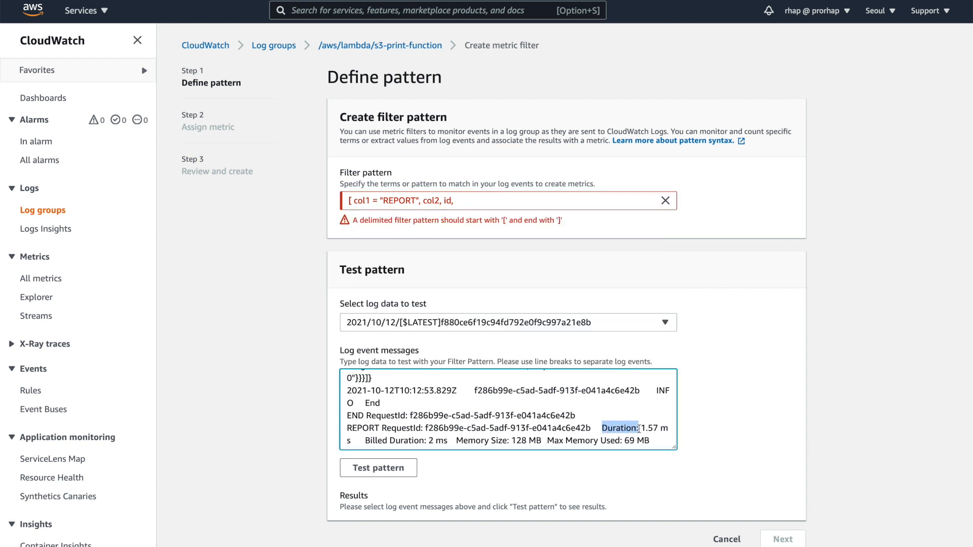
click(467, 201)
text(,)
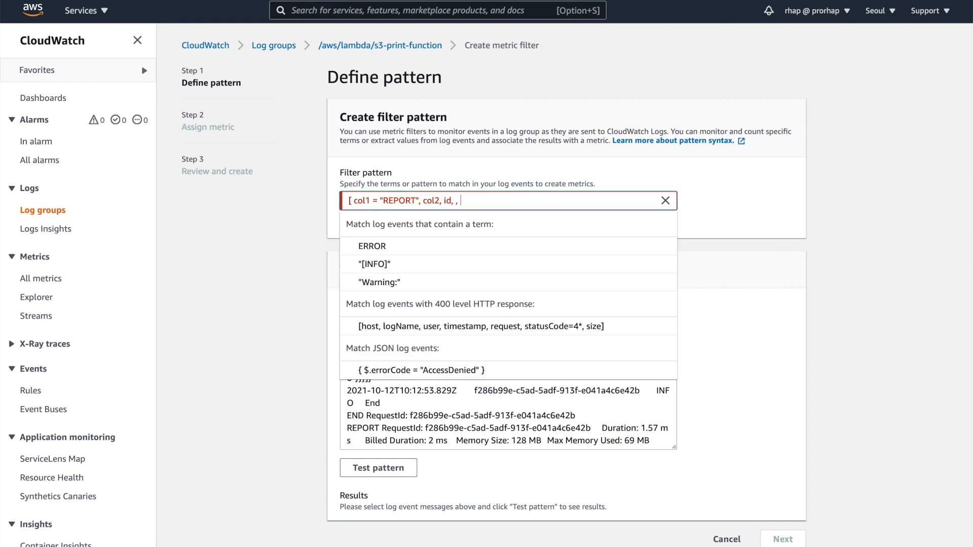
Complete the filter pattern with a duration field for the duration value, followed by ... ] for the remaining columns.
click(642, 428)
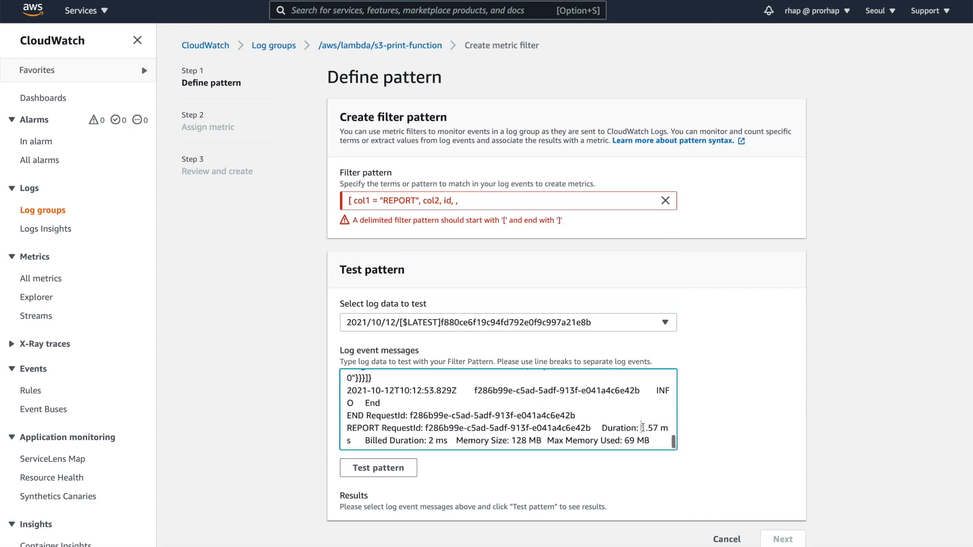
drag(643, 428, 656, 428)
click(470, 204)
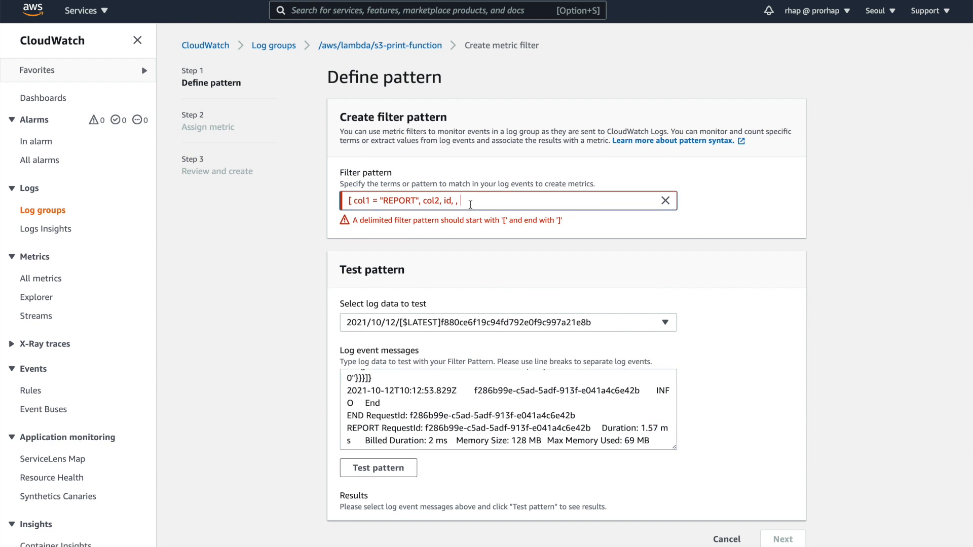
text(duration, ...)
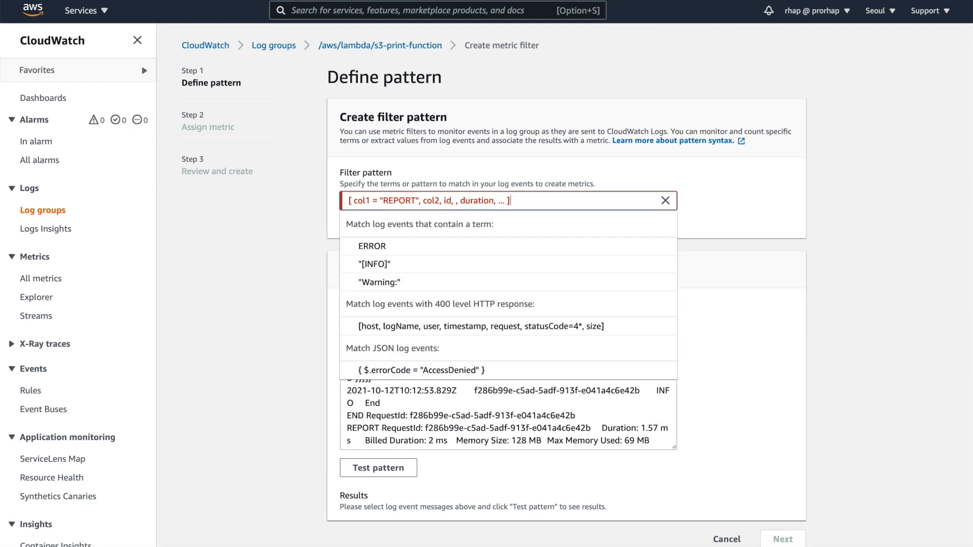
click(265, 223)
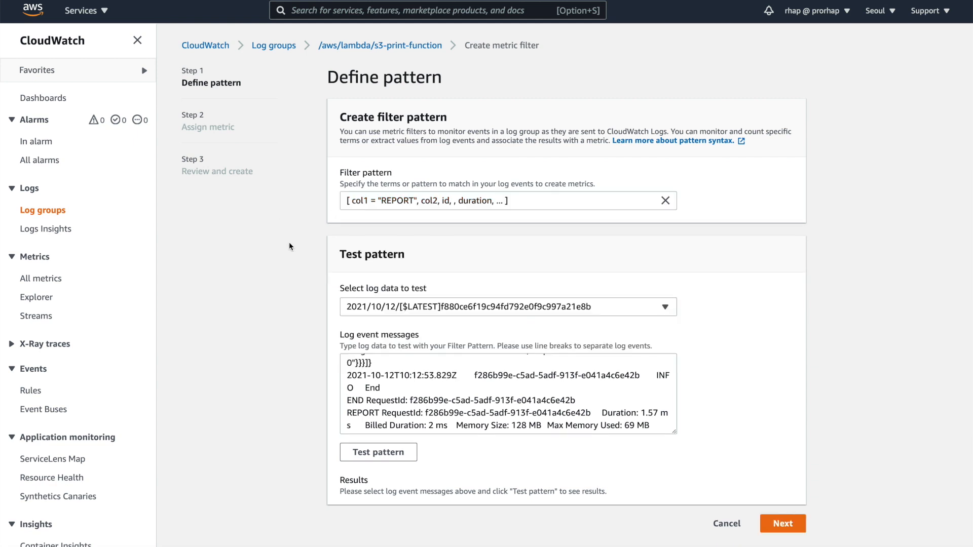
Test the filter pattern against the chosen log stream and check the col1, col2, duration and id columns in the results.
click(374, 452)
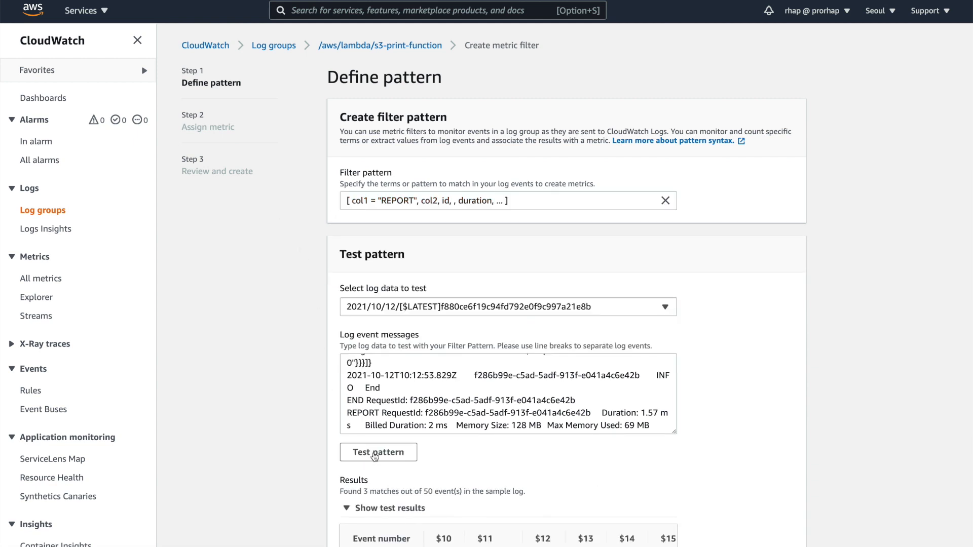
scroll(492, 451, down, 2)
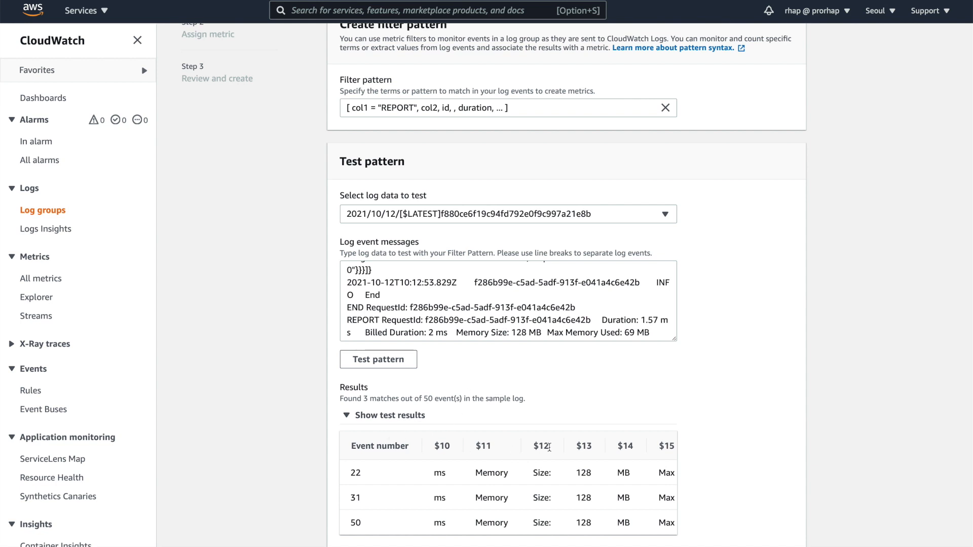
scroll(546, 446, right, 10)
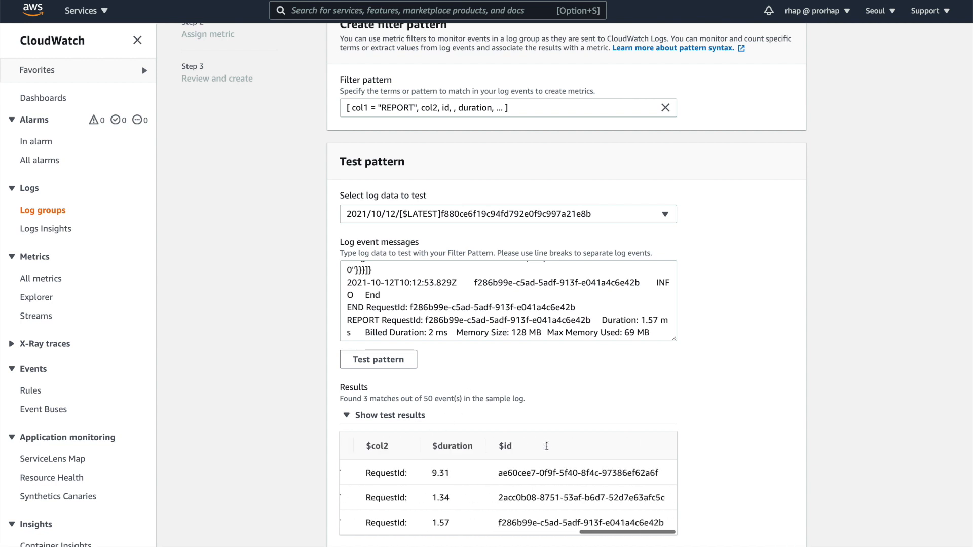
scroll(546, 446, left, 3)
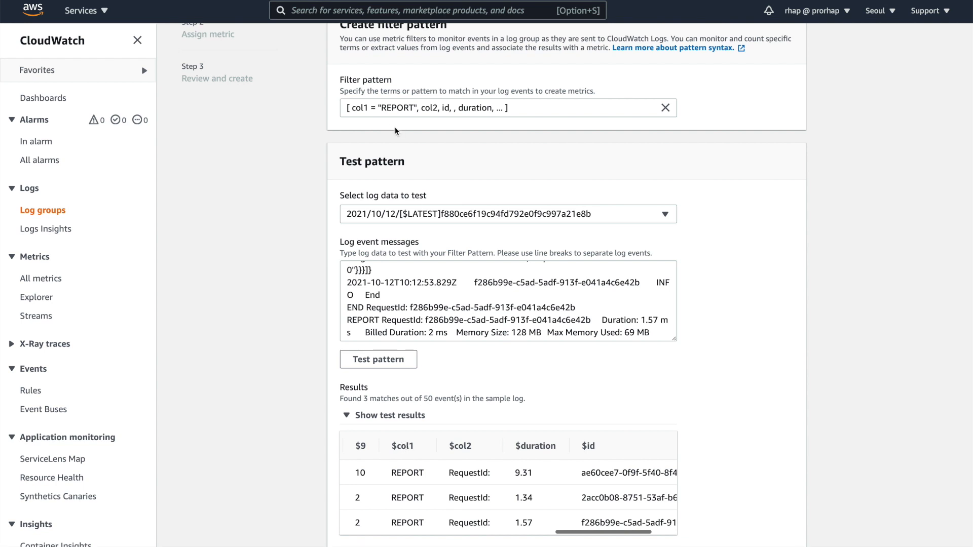
click(376, 357)
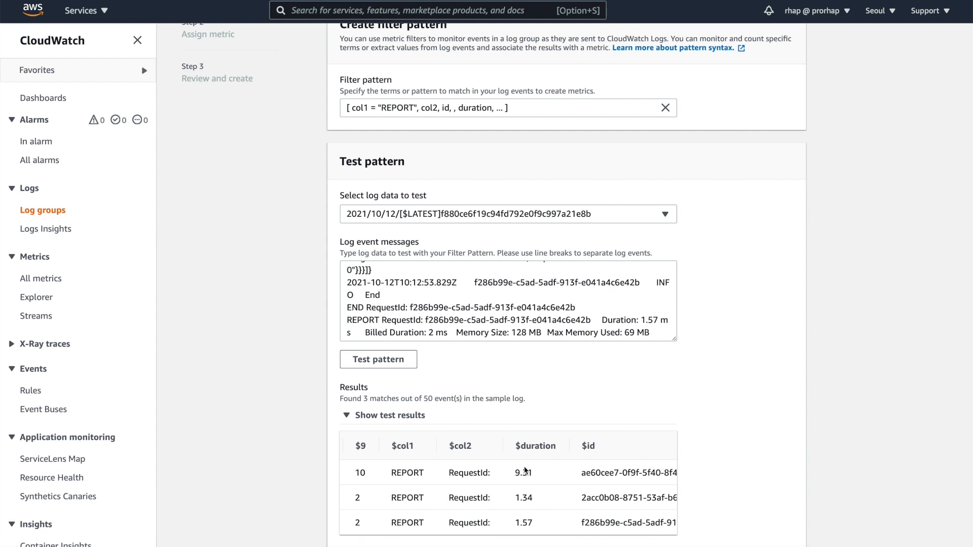
Accept the tested pattern, continue to metric assignment and name the filter demo-duration-filter.
scroll(618, 477, right, 1)
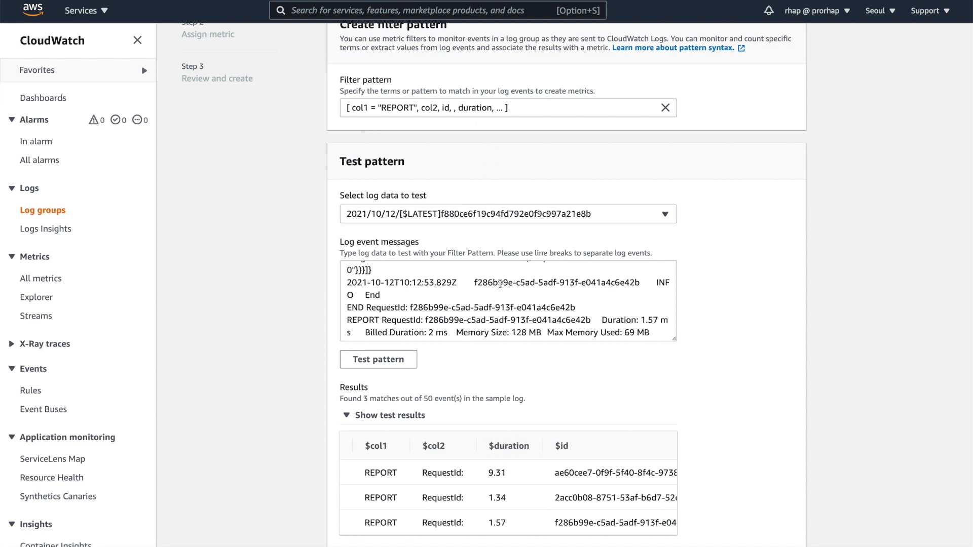
scroll(507, 431, down, 1)
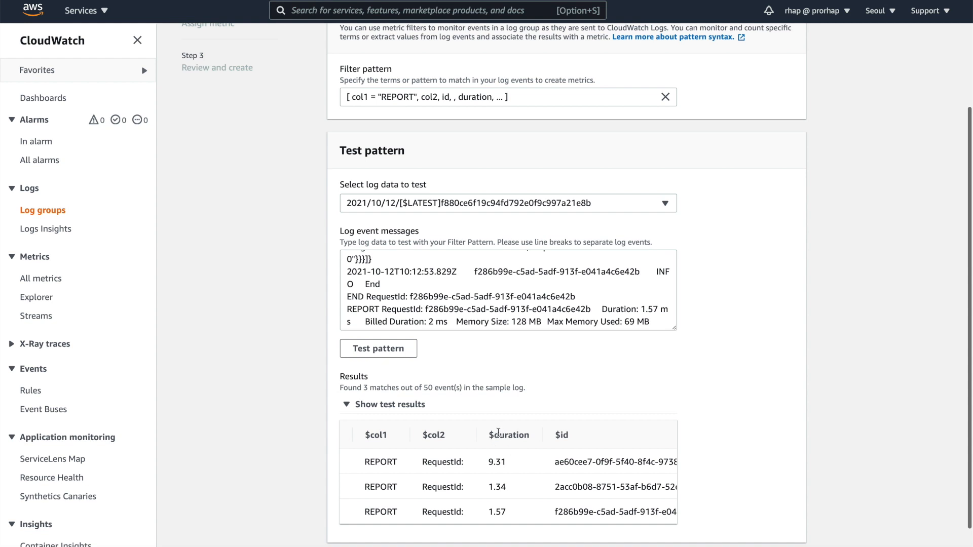
scroll(498, 432, down, 1)
click(777, 531)
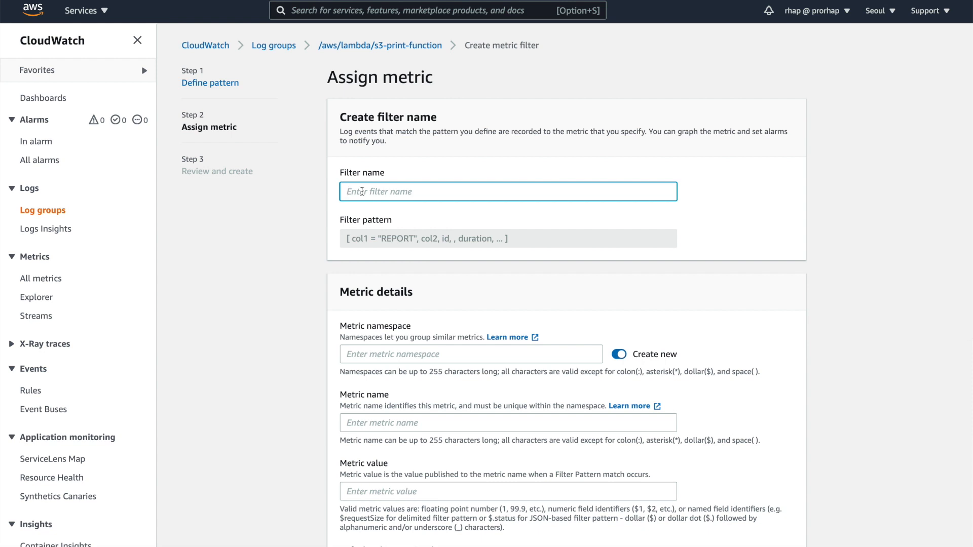
text(demo-duration-filter)
Set the new metric namespace to DemoMetric and the metric name to demo-duration-metric.
scroll(338, 310, down, 1)
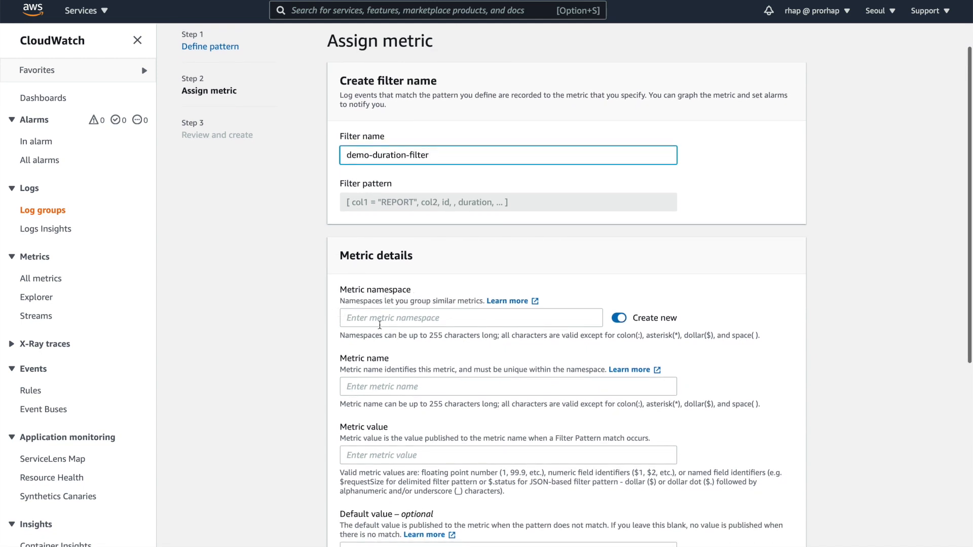
click(369, 315)
text(DemoMetric)
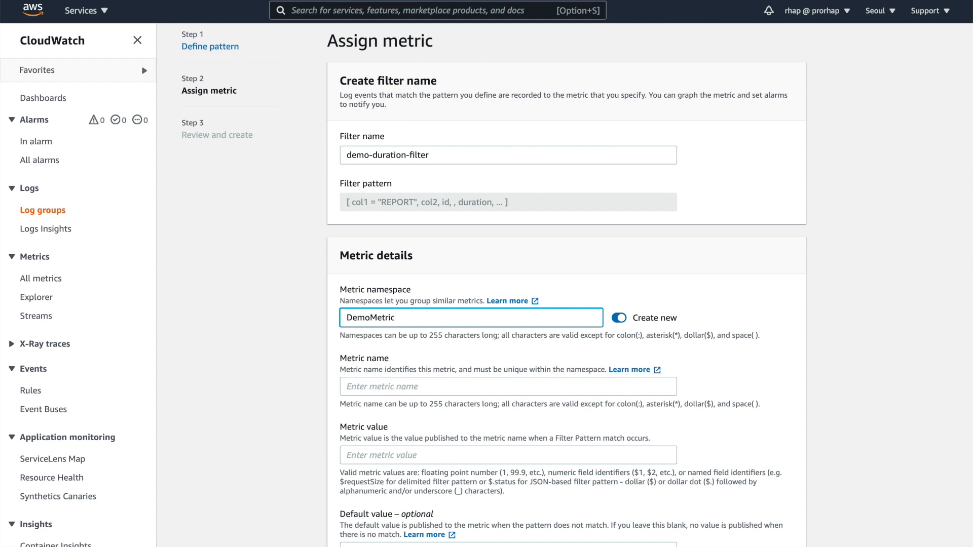
scroll(577, 285, down, 1)
click(359, 338)
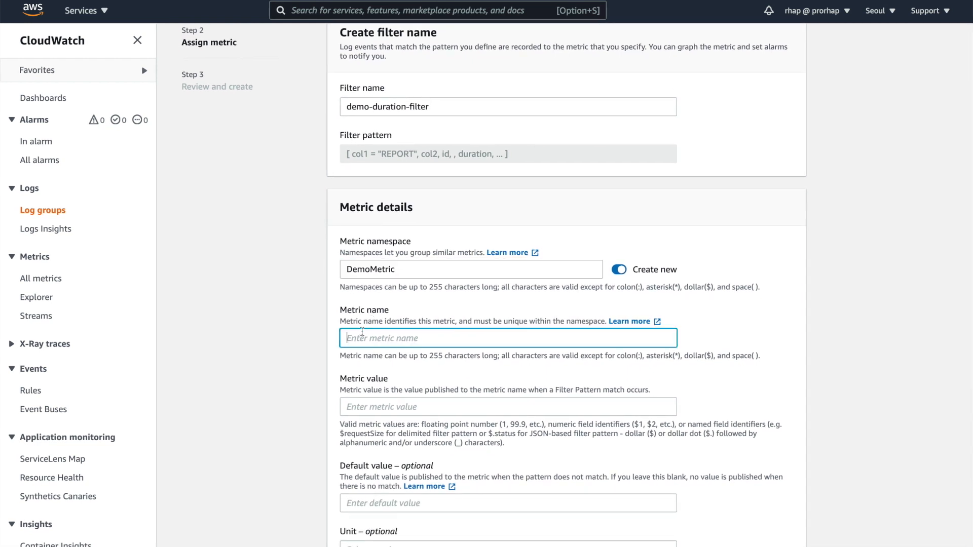
text(demo-duration-metric)
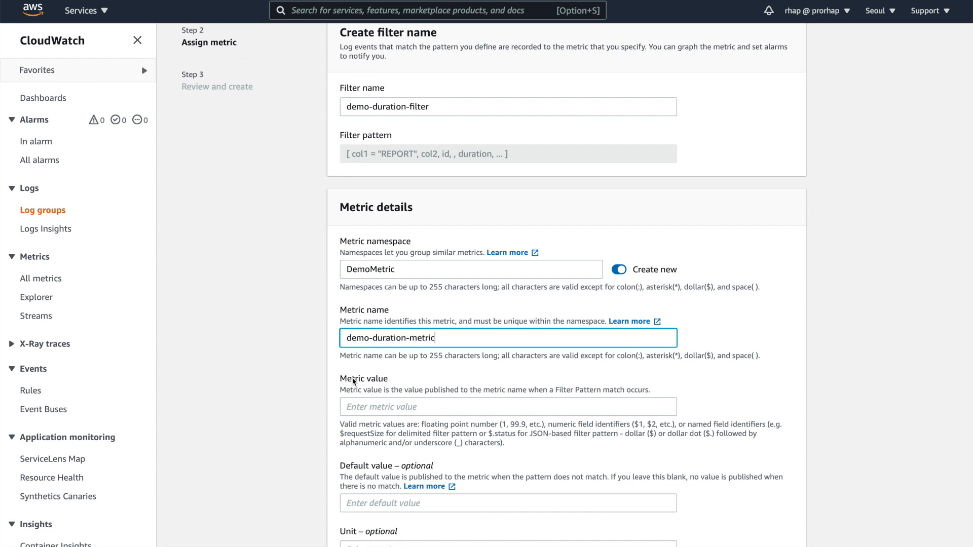
Set the metric value to $duration with the unit Milliseconds, and create the metric filter.
click(376, 405)
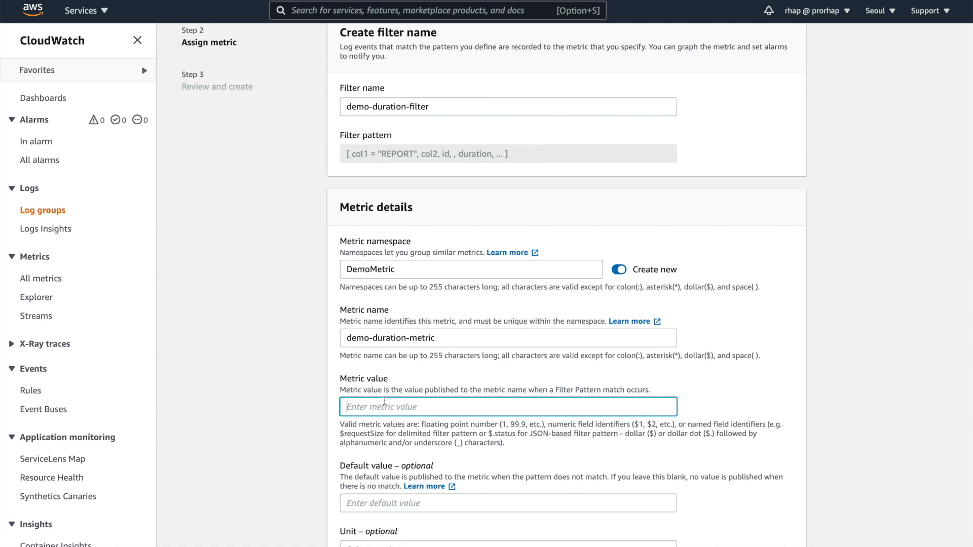
text($duration)
scroll(370, 411, down, 4)
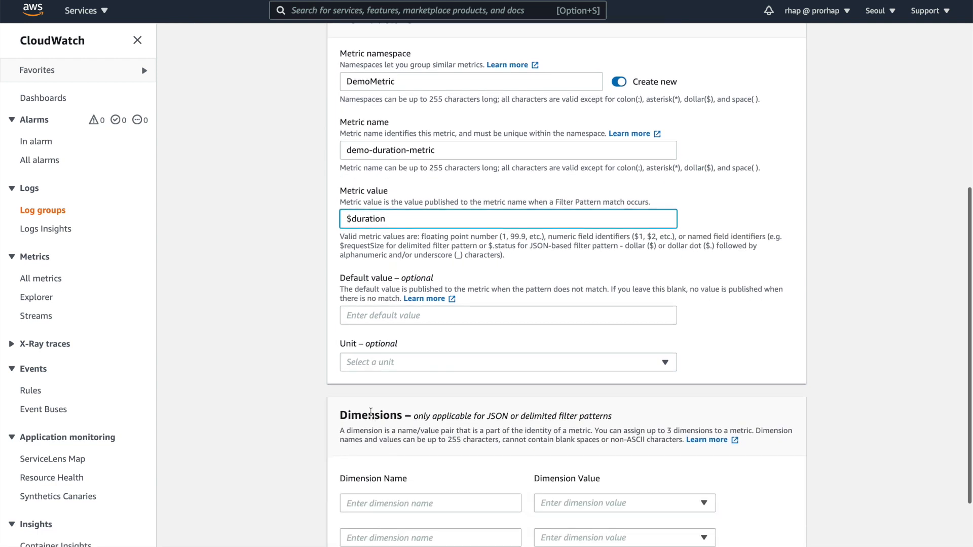
click(389, 363)
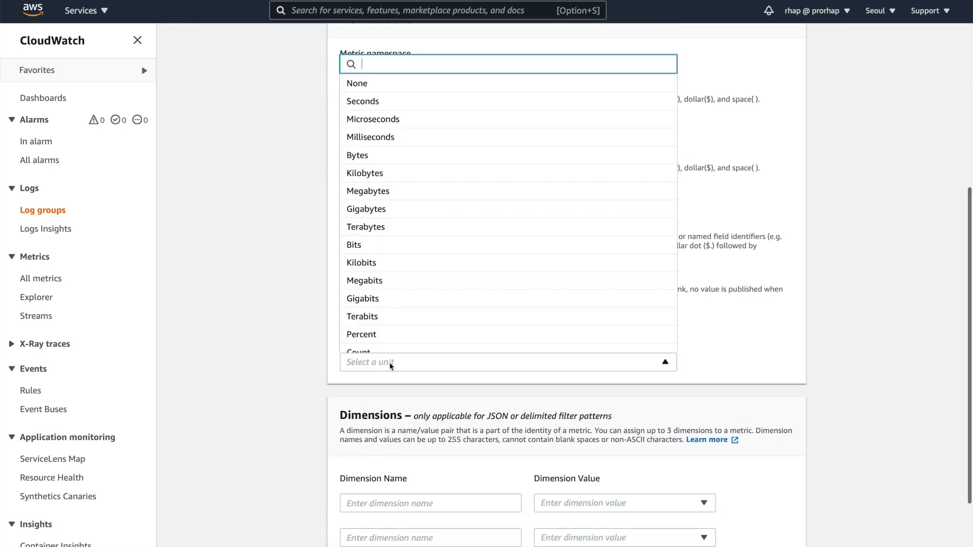
click(390, 137)
scroll(207, 347, down, 2)
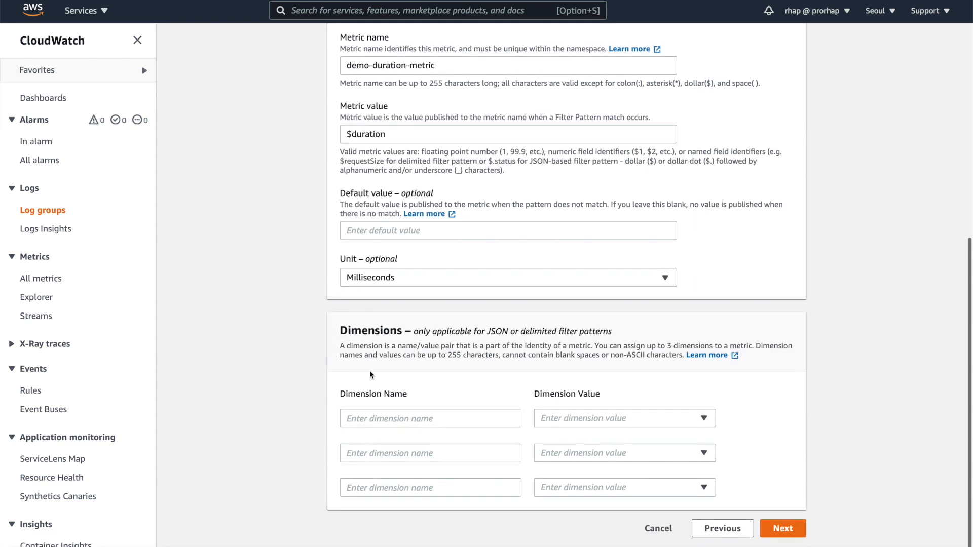
click(782, 528)
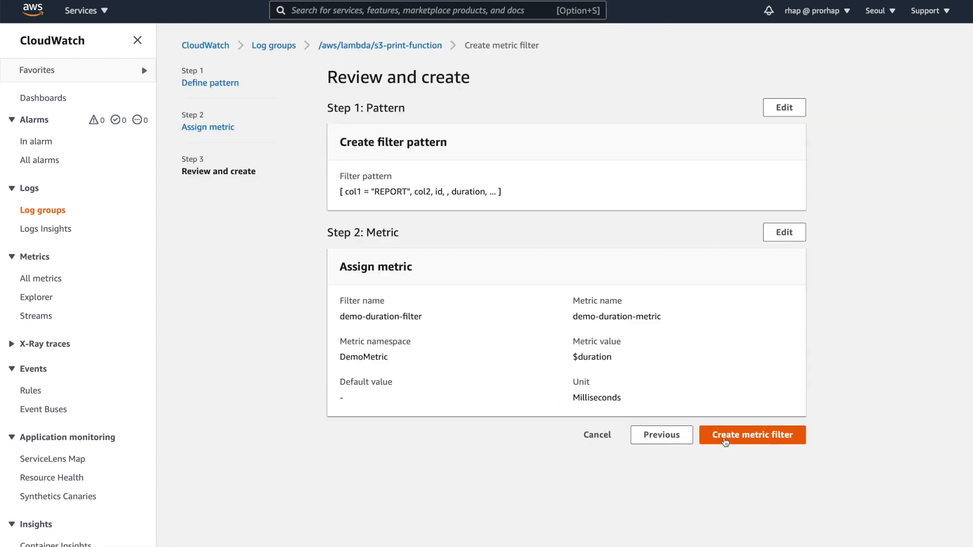
click(746, 436)
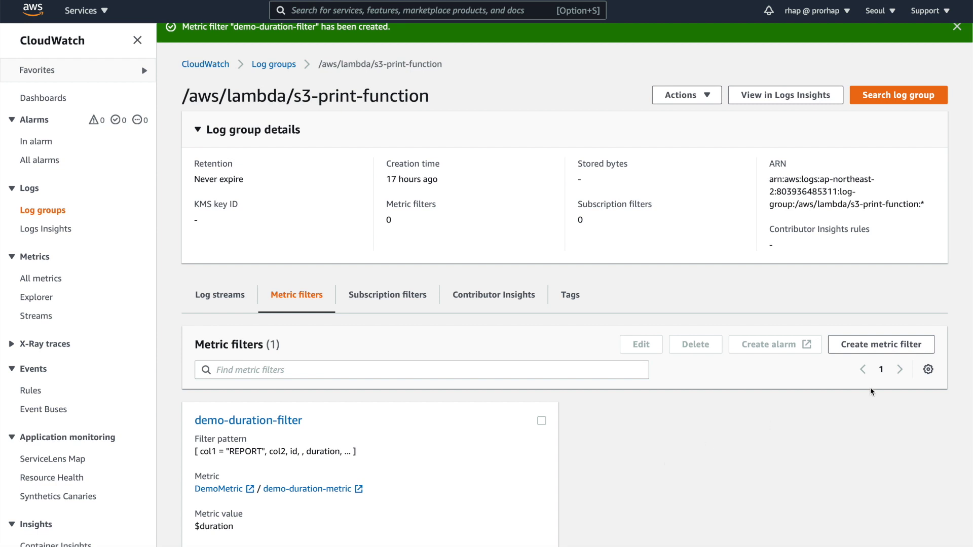
Start another metric filter for this log group and load log stream 2021/10/12/[$LATEST]f880ce6f19c94fd792e0f9c997a21e8b as the test data.
click(856, 346)
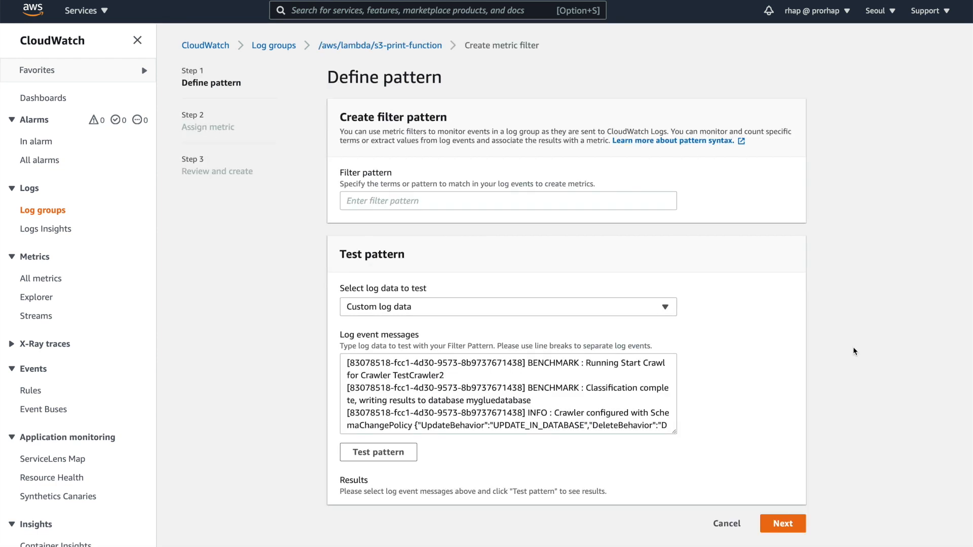
click(426, 307)
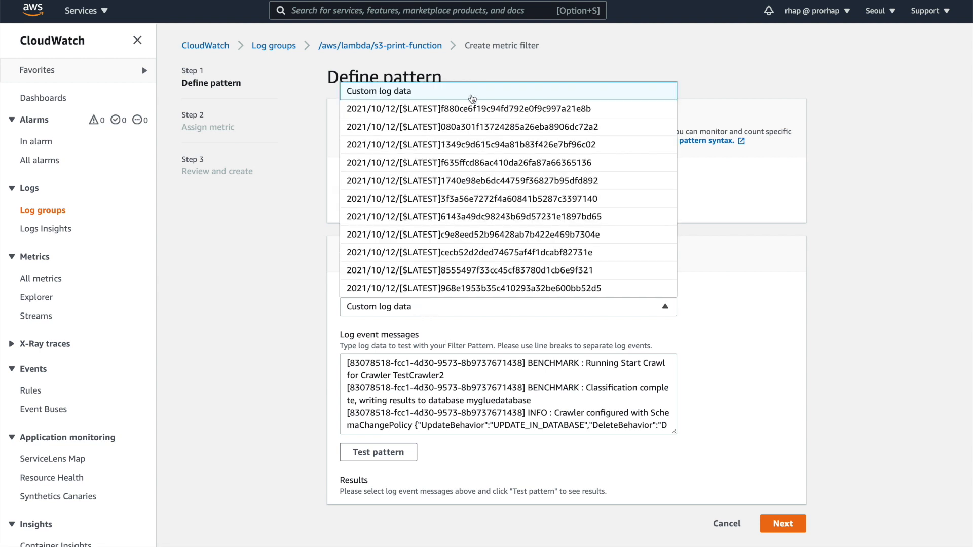
click(465, 112)
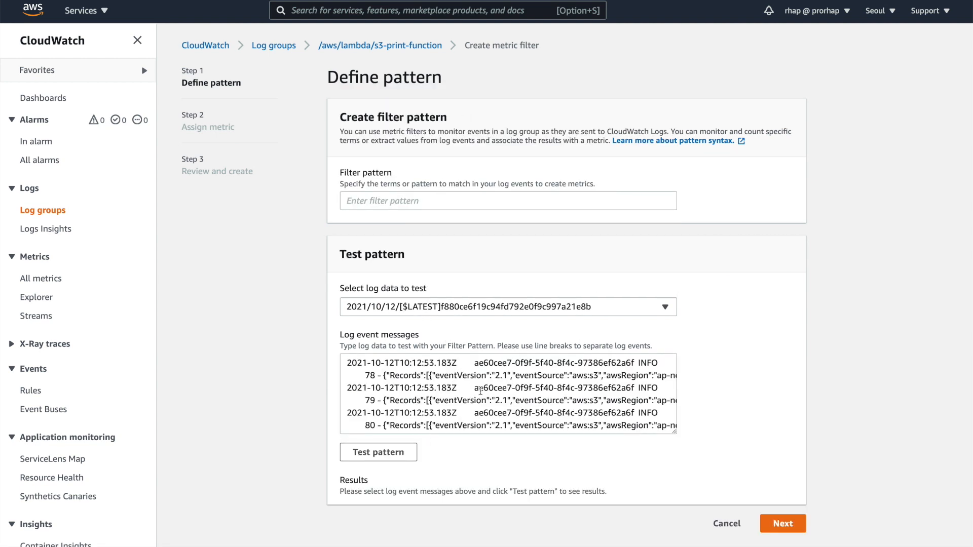
scroll(480, 391, up, 1)
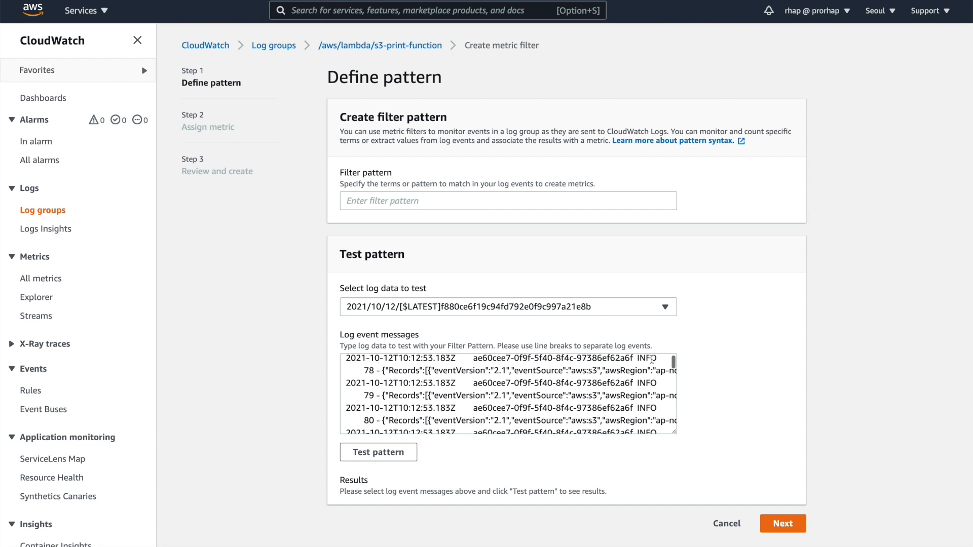
Enter INFO as the filter pattern for the second metric filter.
click(360, 200)
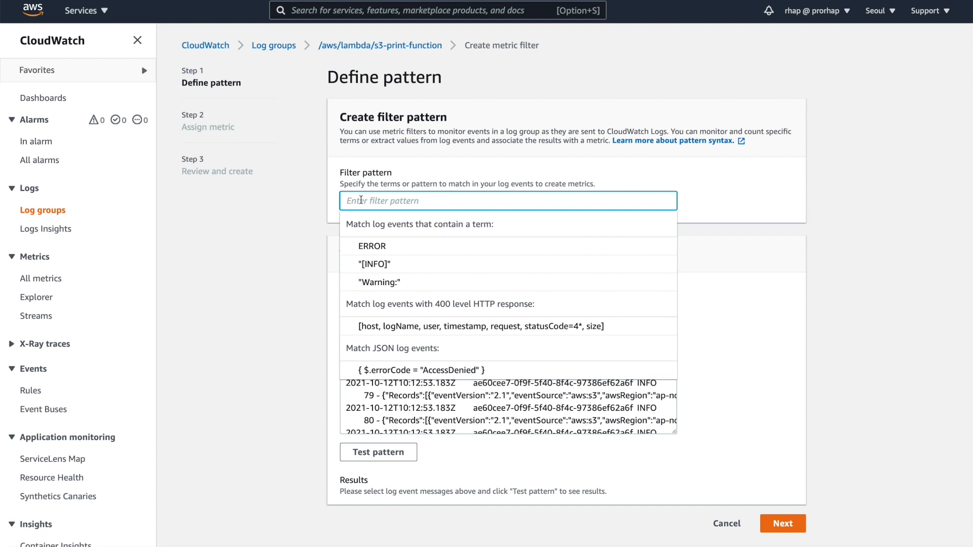
text(INFR)
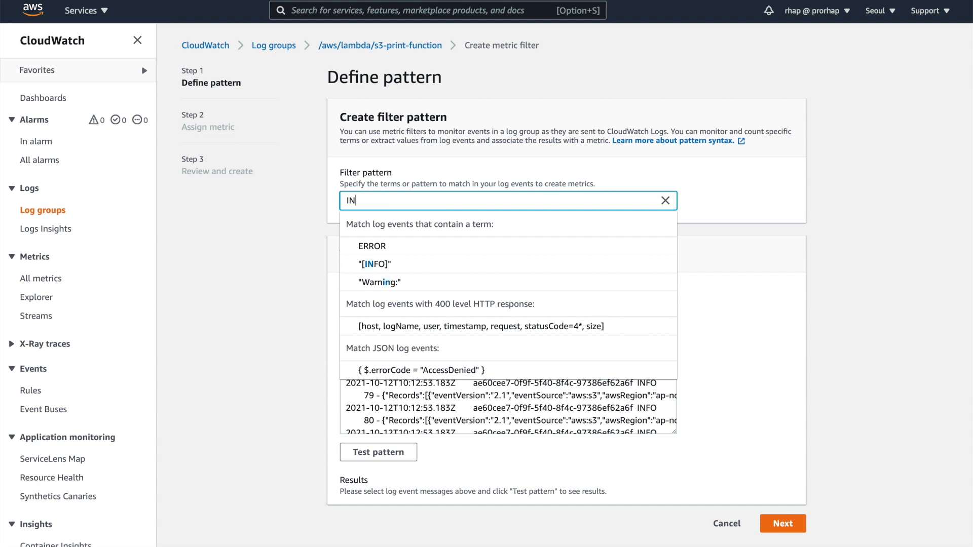
key(BackSpace)
text(O)
key(Escape)
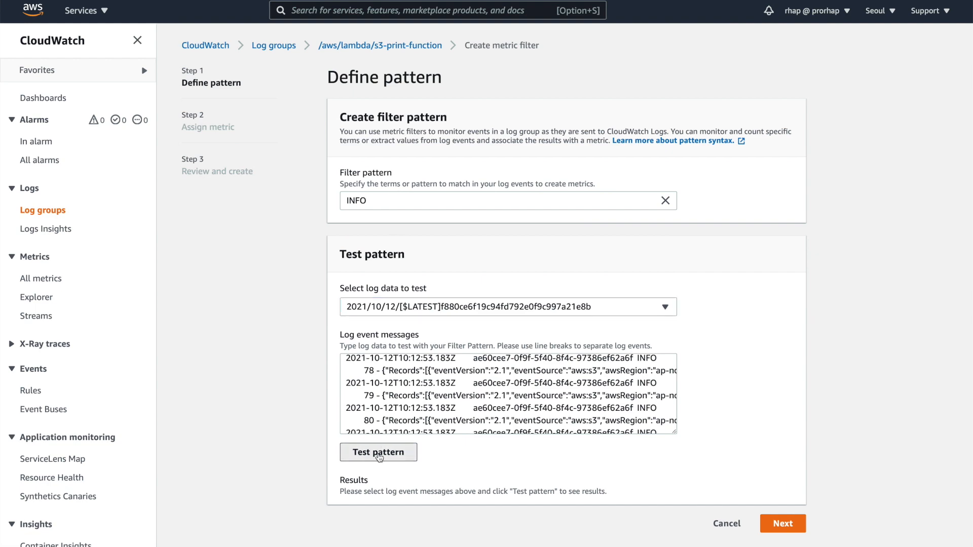
Test the INFO pattern against the log stream and check the matching event messages in the results.
click(379, 455)
scroll(379, 457, down, 5)
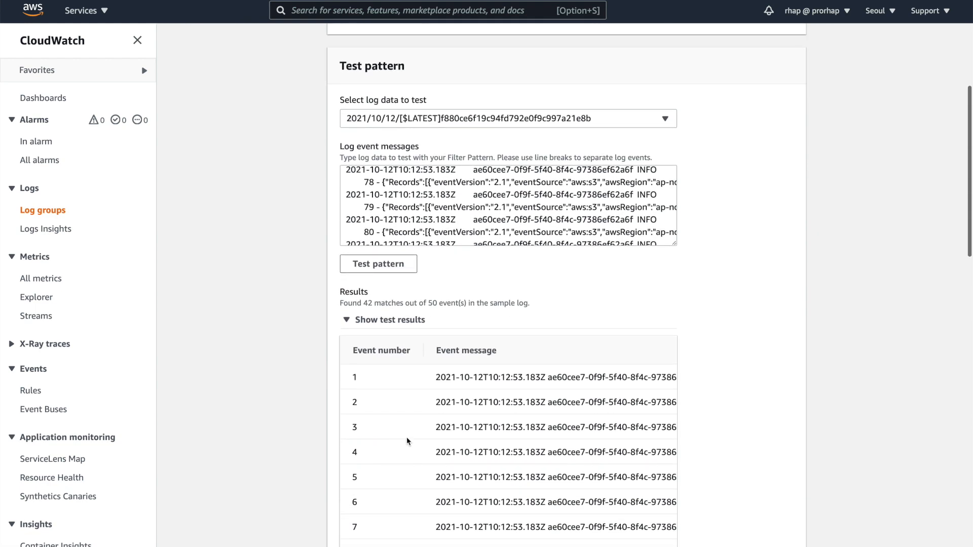
scroll(537, 404, right, 3)
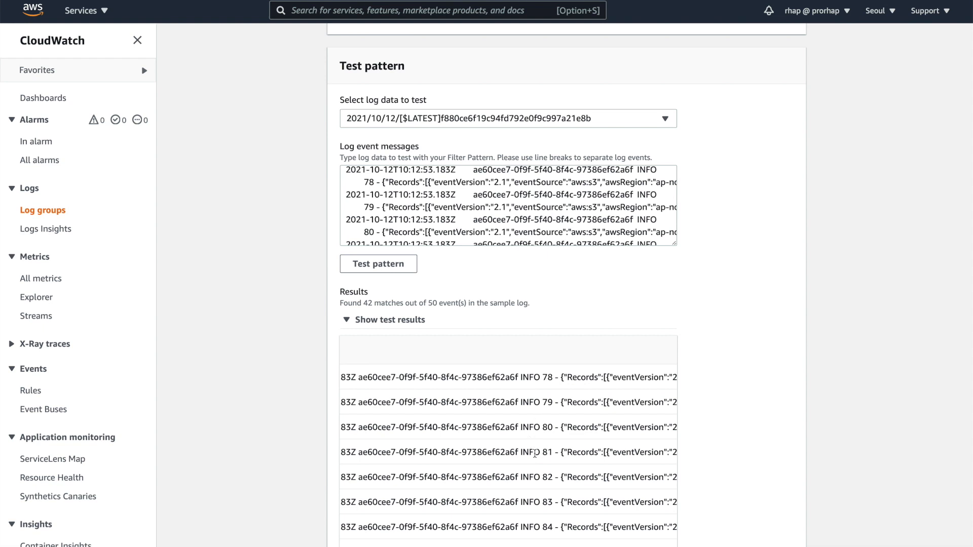
scroll(535, 453, down, 3)
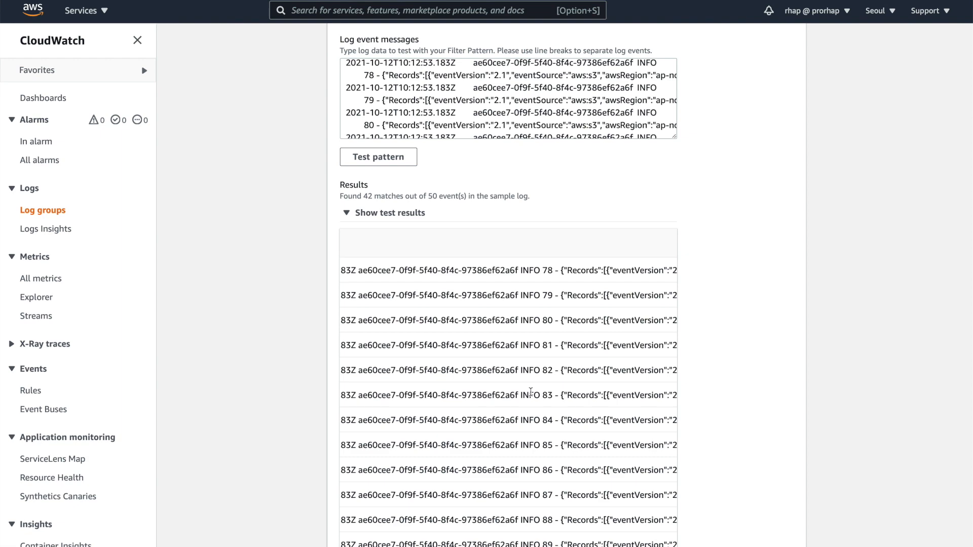
scroll(530, 392, down, 15)
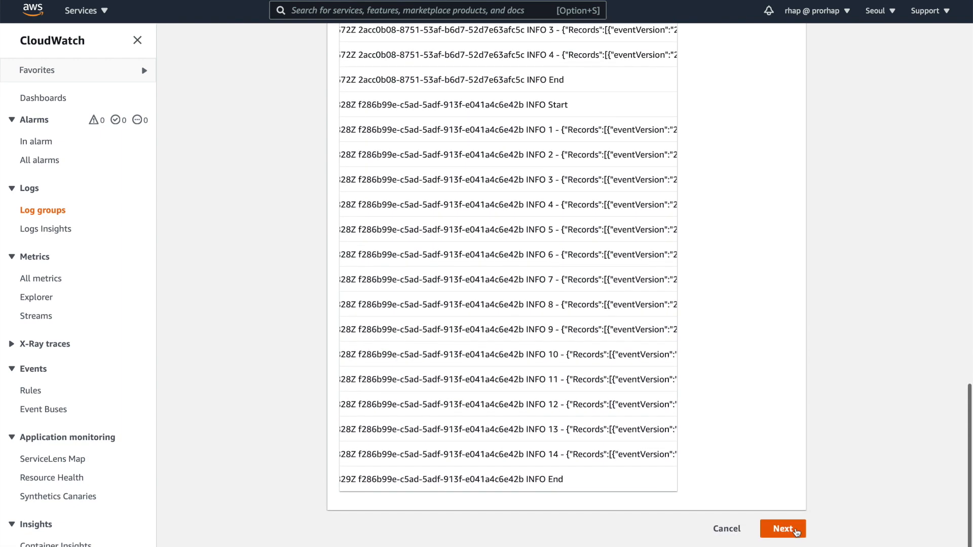
Continue to metric assignment and name the INFO filter demo-info-log-count-filter.
click(786, 530)
scroll(354, 218, up, 3)
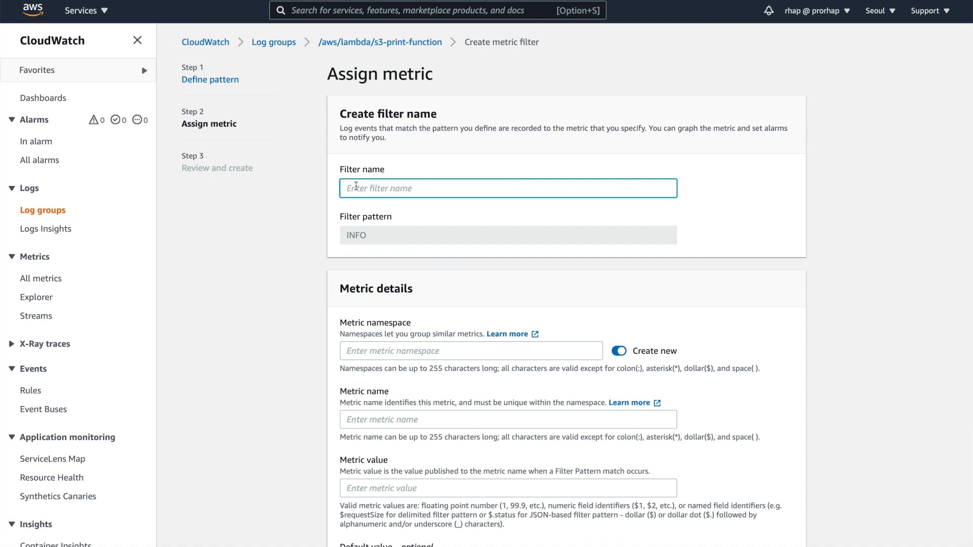
text(demo-info-log-count-filter)
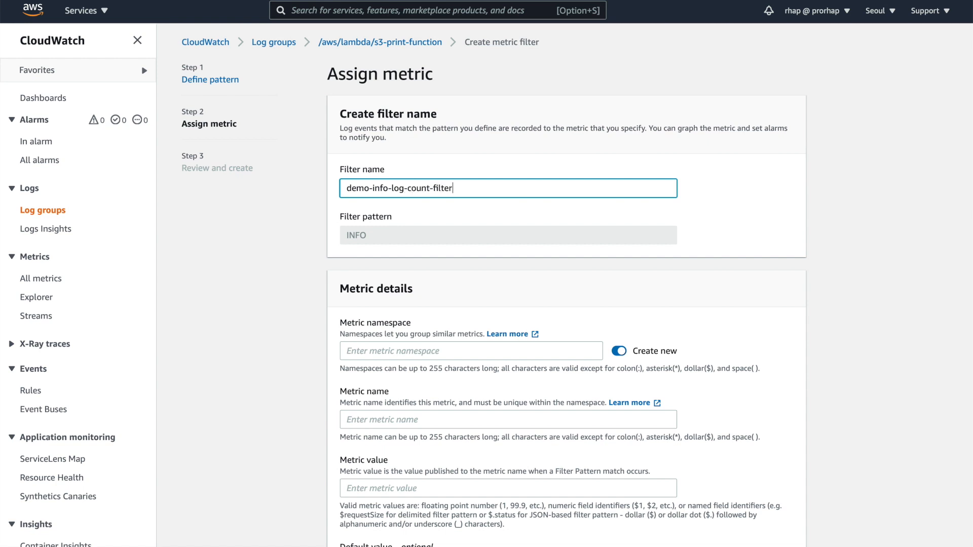
Enter DemoMetric as the metric namespace and demo-info-log-count-metric as the metric name.
click(378, 356)
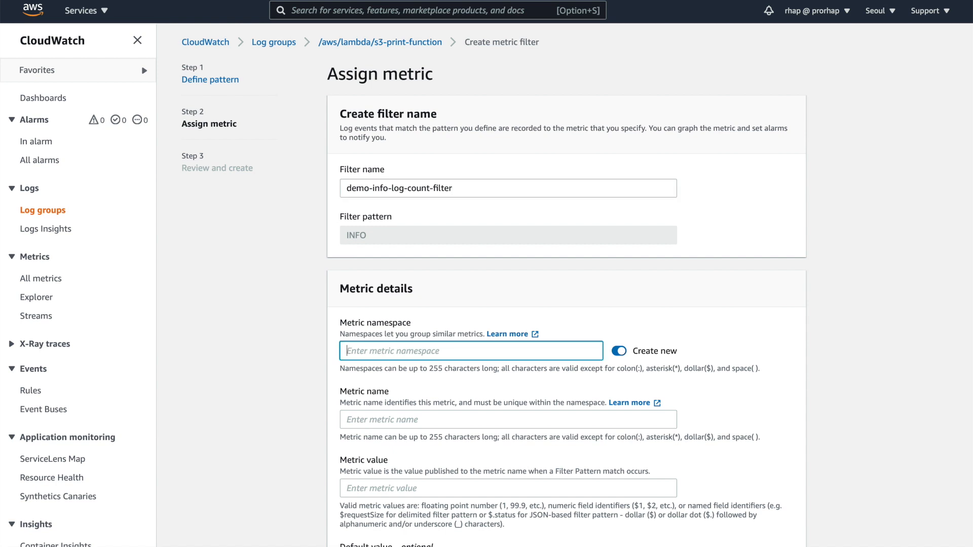
text(DemoMetric)
click(354, 418)
text(demo-)
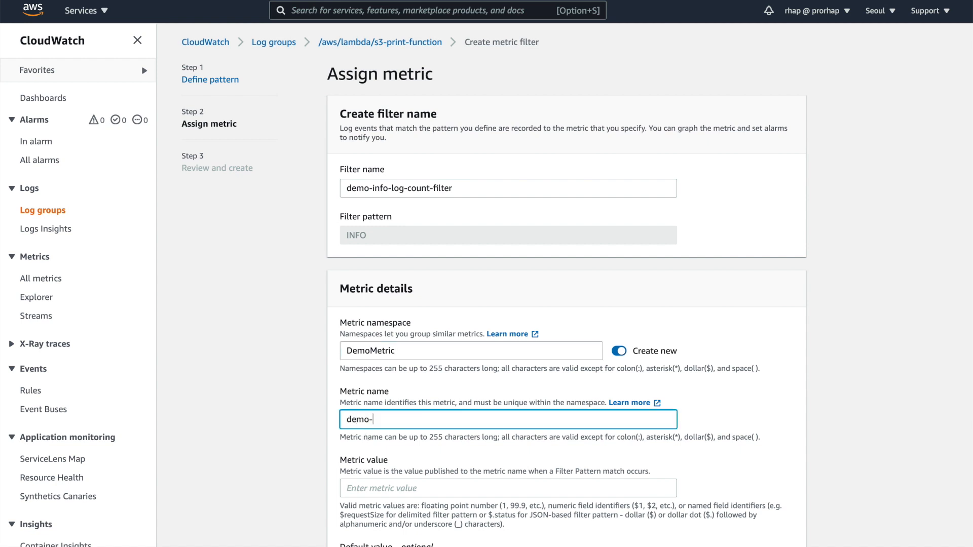
text(info-log-count-metric)
scroll(576, 288, down, 1)
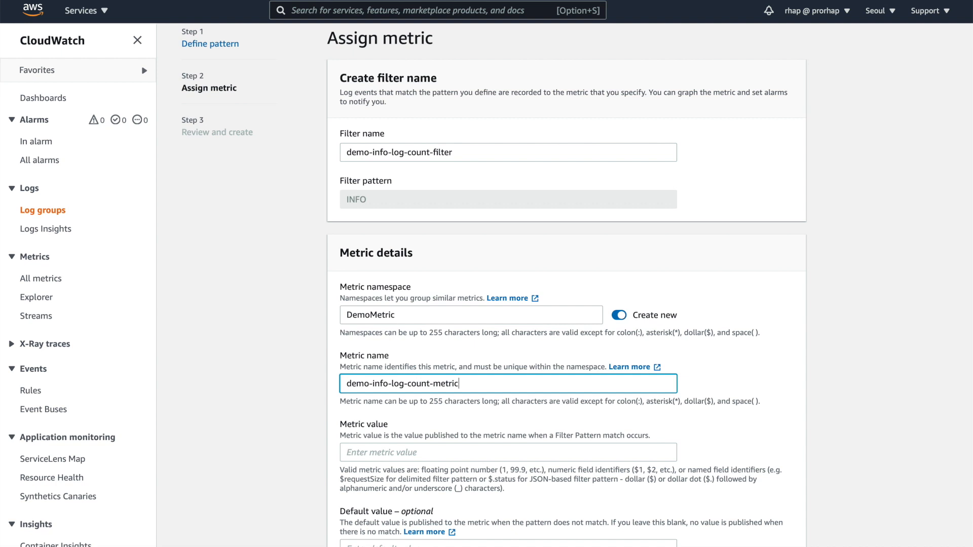
Set the metric value to 1 and the default value to 0 for the INFO log count.
scroll(330, 427, down, 1)
click(360, 395)
text(1)
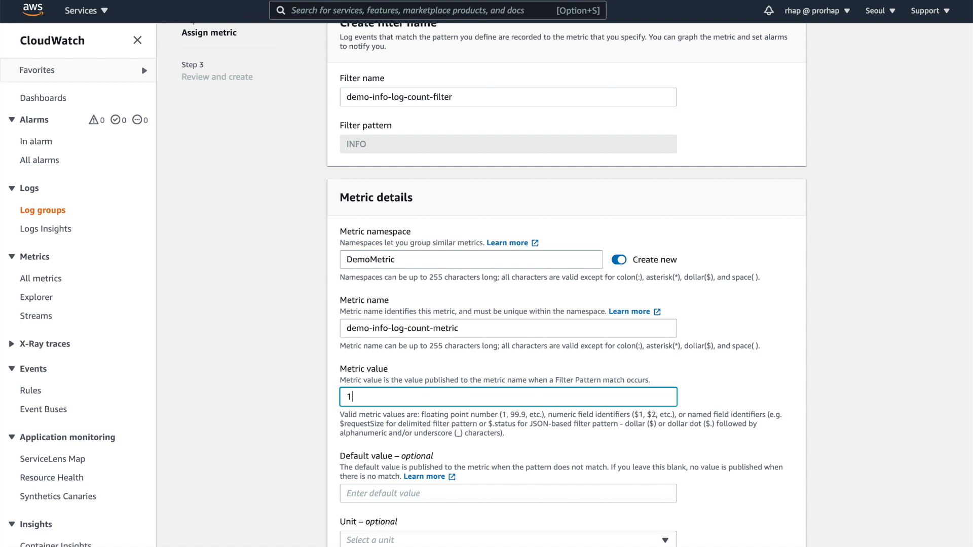
scroll(355, 442, down, 1)
click(355, 442)
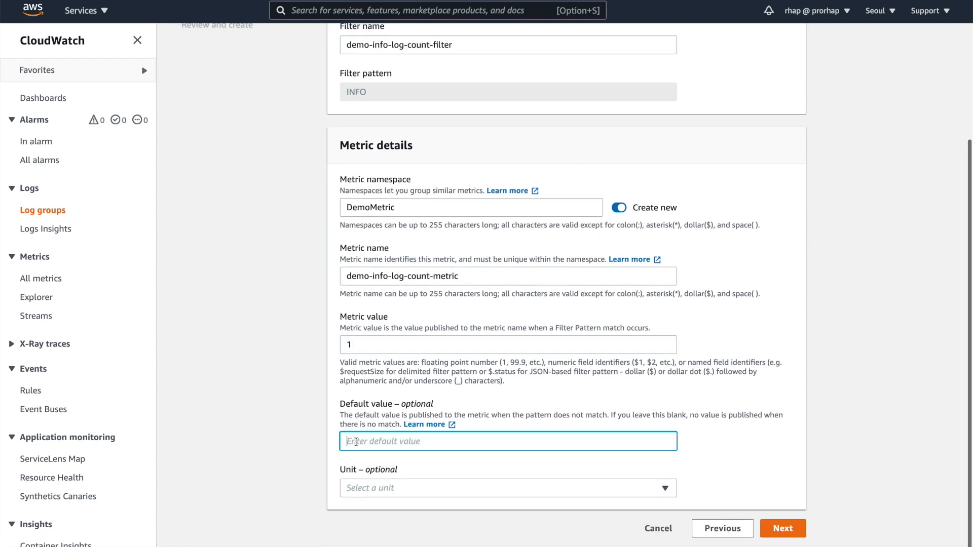
text(0)
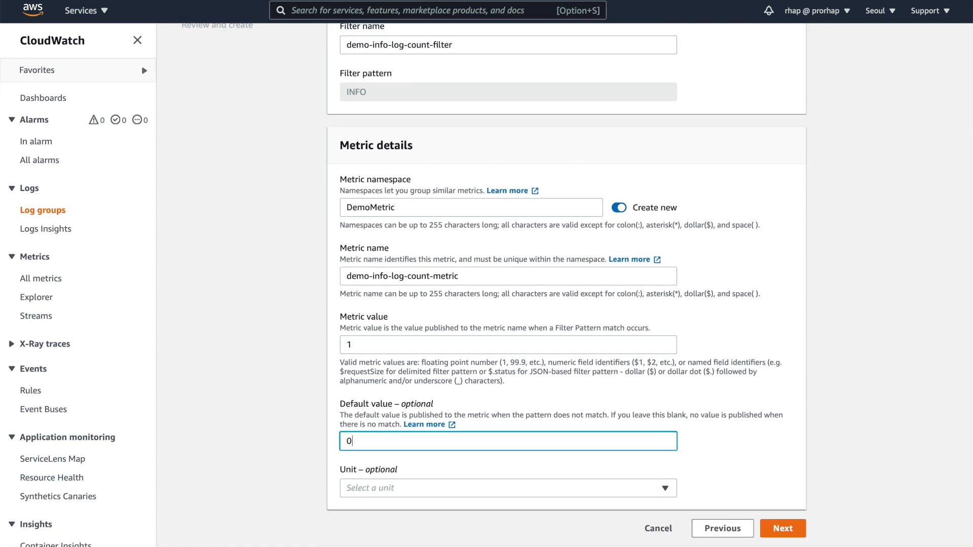
Set the metric unit to Count and continue to the review of the INFO filter.
click(663, 488)
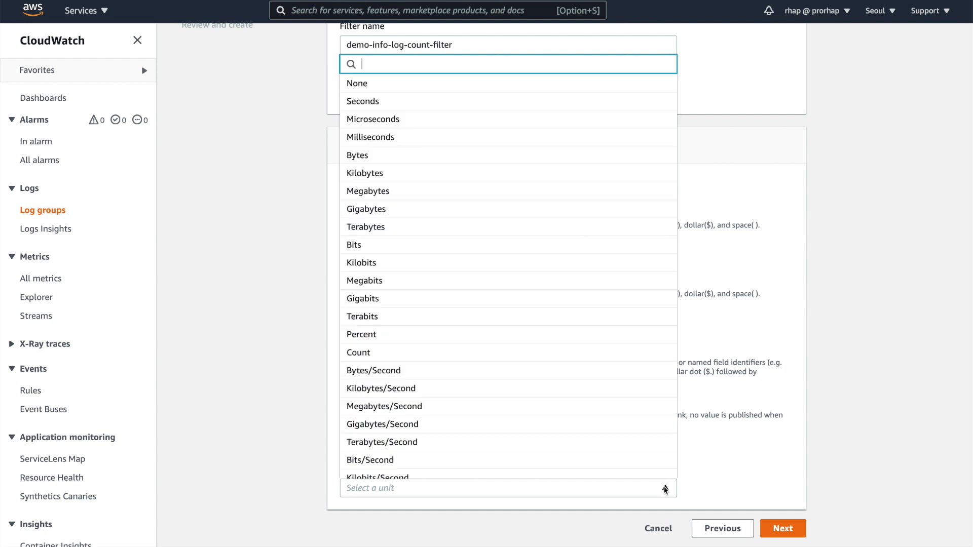
click(363, 353)
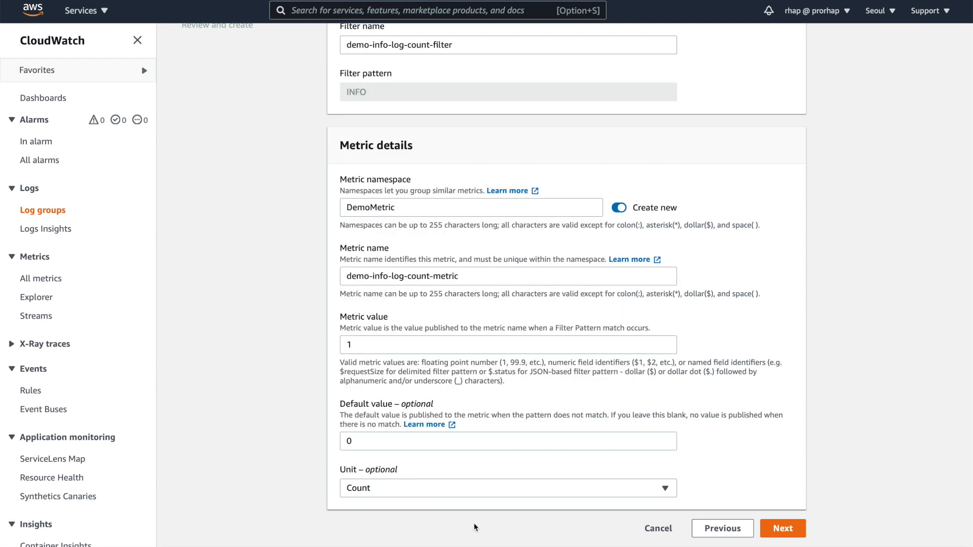
click(784, 528)
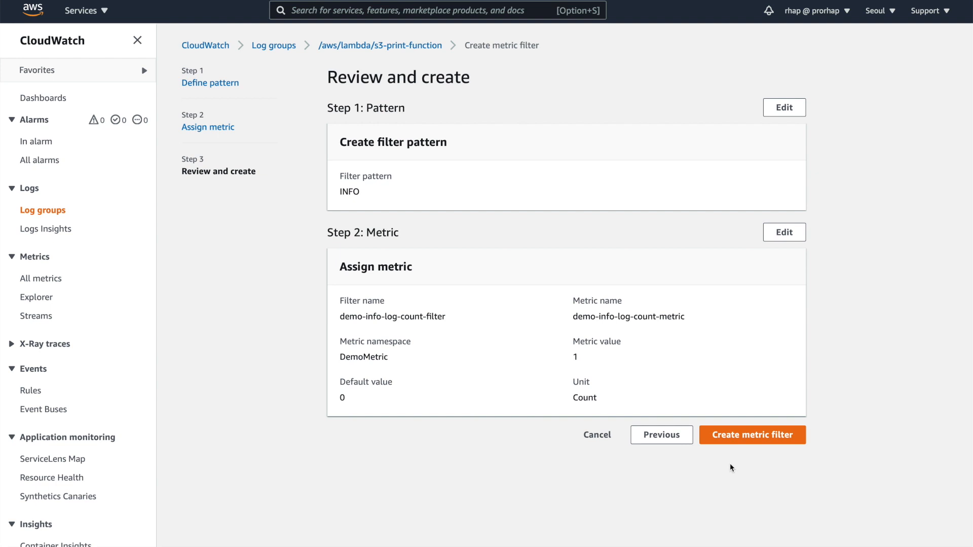
Create the INFO metric filter and check the metric filters listed for the log group.
click(736, 440)
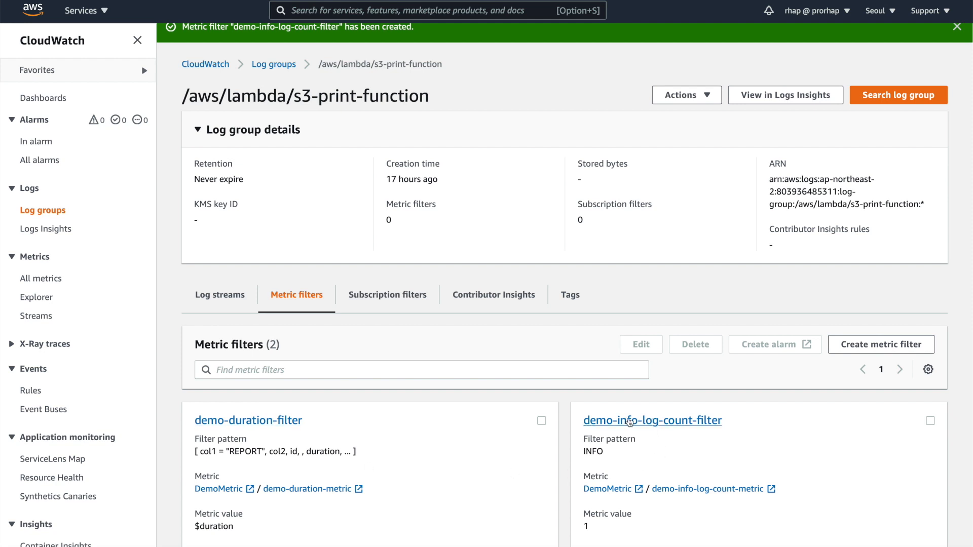
scroll(642, 427, down, 1)
scroll(641, 427, down, 2)
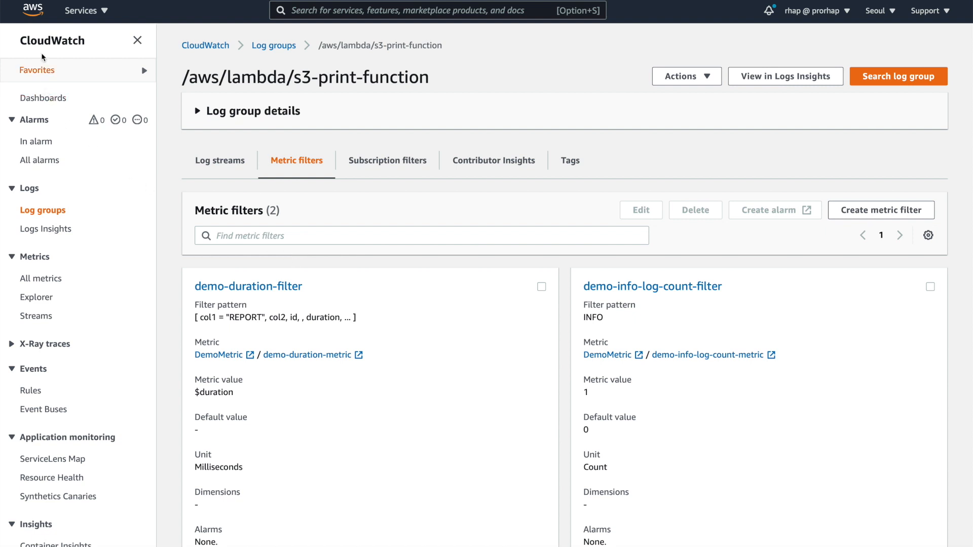
Open the metric-demo dashboard and start a line widget that uses Metrics as its data source.
click(44, 97)
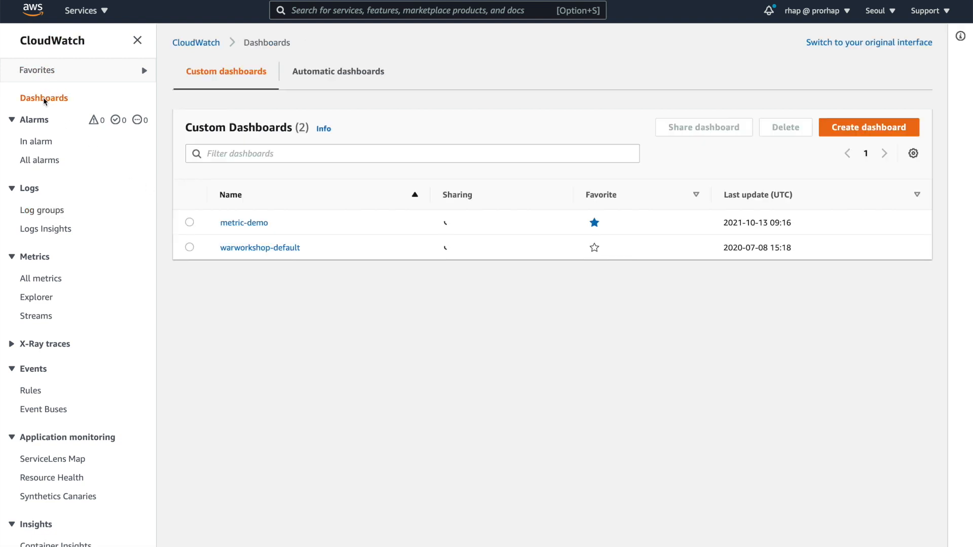
click(236, 224)
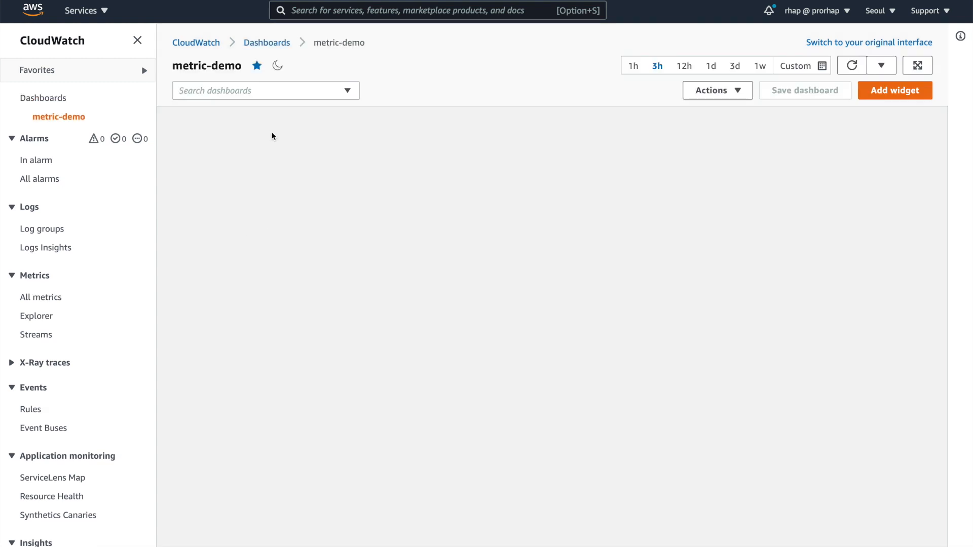
click(889, 96)
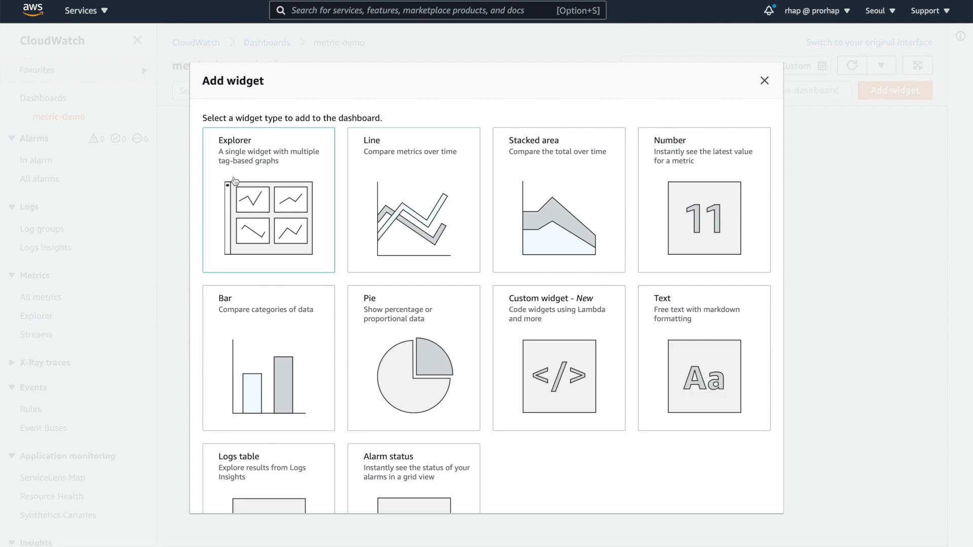
click(406, 160)
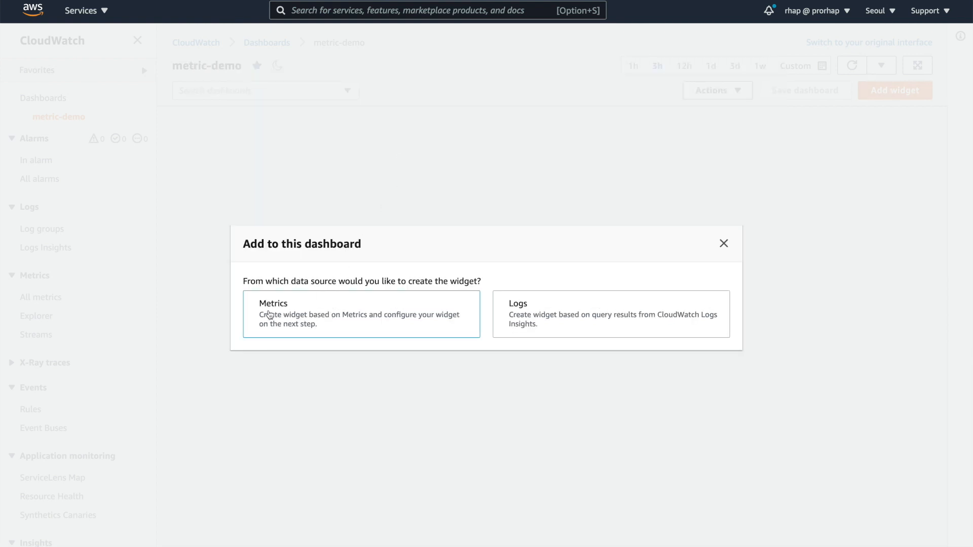
click(286, 315)
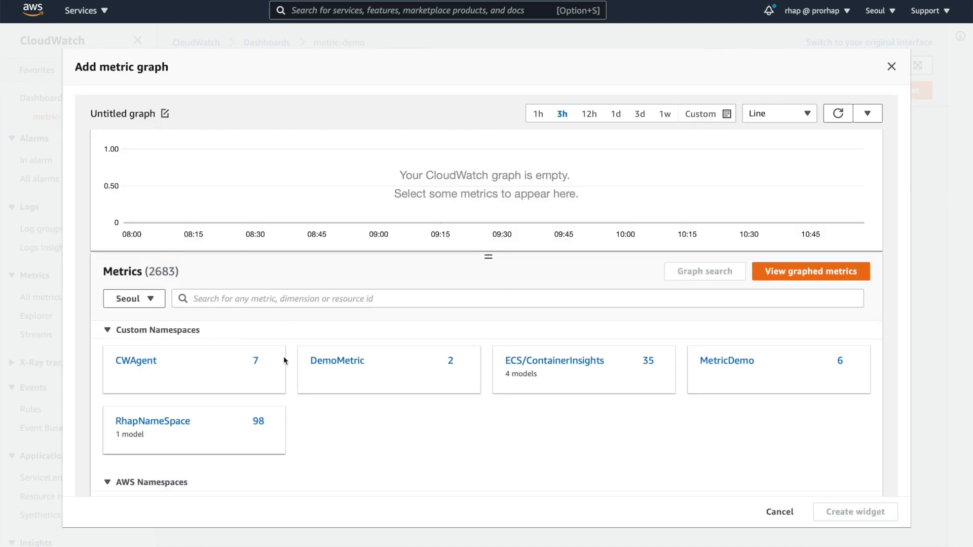
Graph demo-duration-metric from the dimensionless metrics of the DemoMetric namespace and show the graphed metrics settings.
click(337, 361)
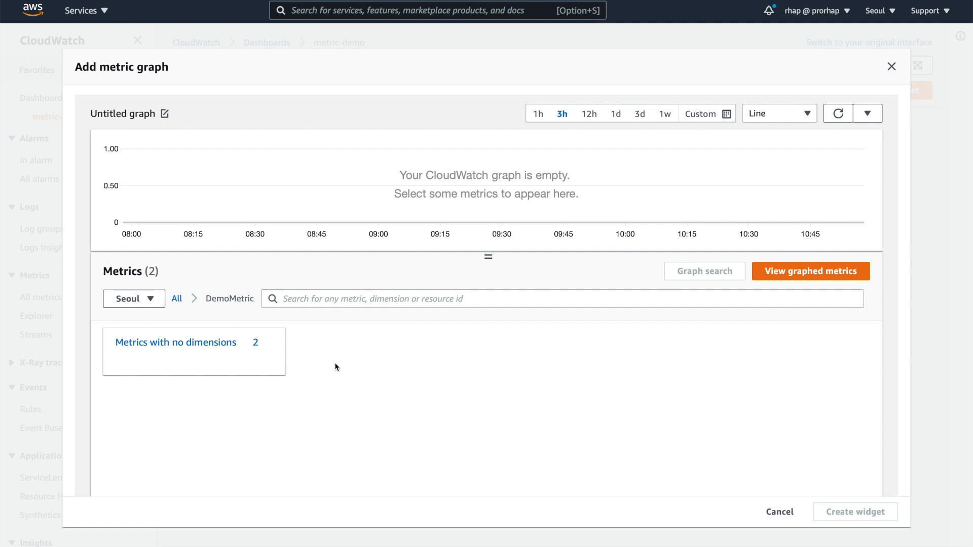
click(190, 345)
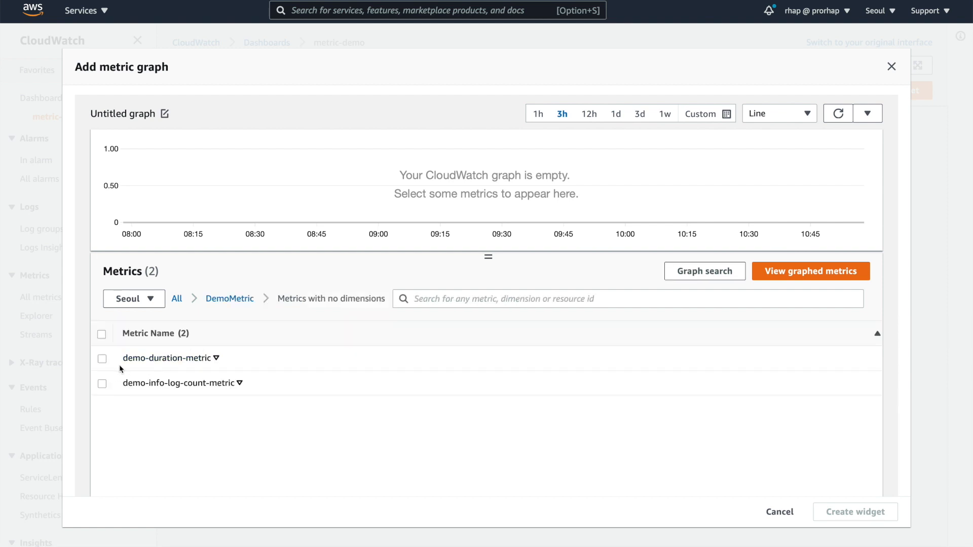
click(102, 360)
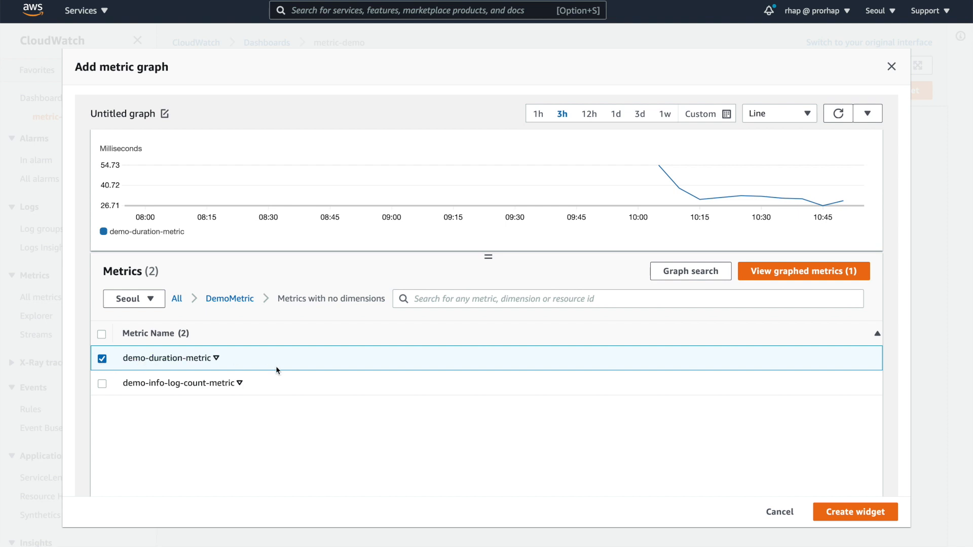
click(812, 273)
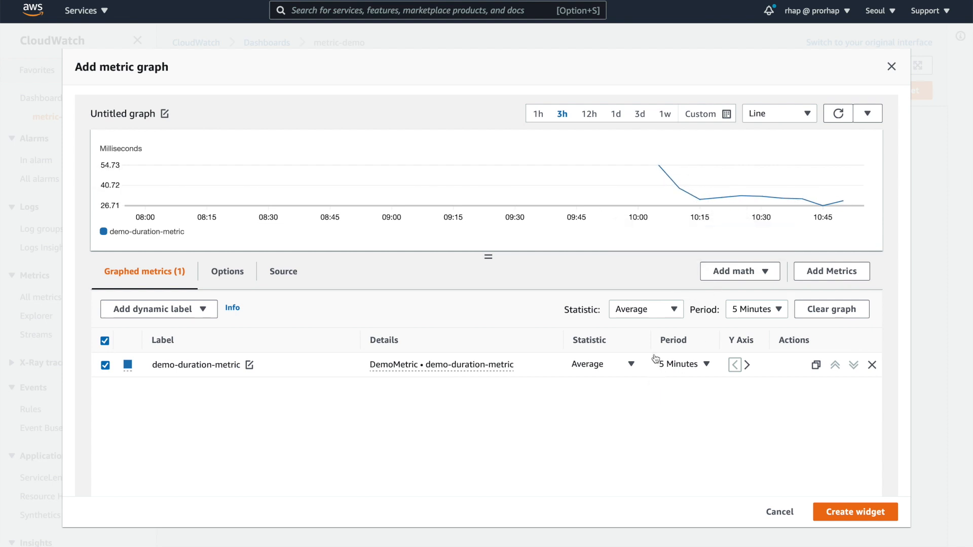
Set the duration metric's period to 1 Minute and its statistic to Maximum, and create the widget.
click(708, 365)
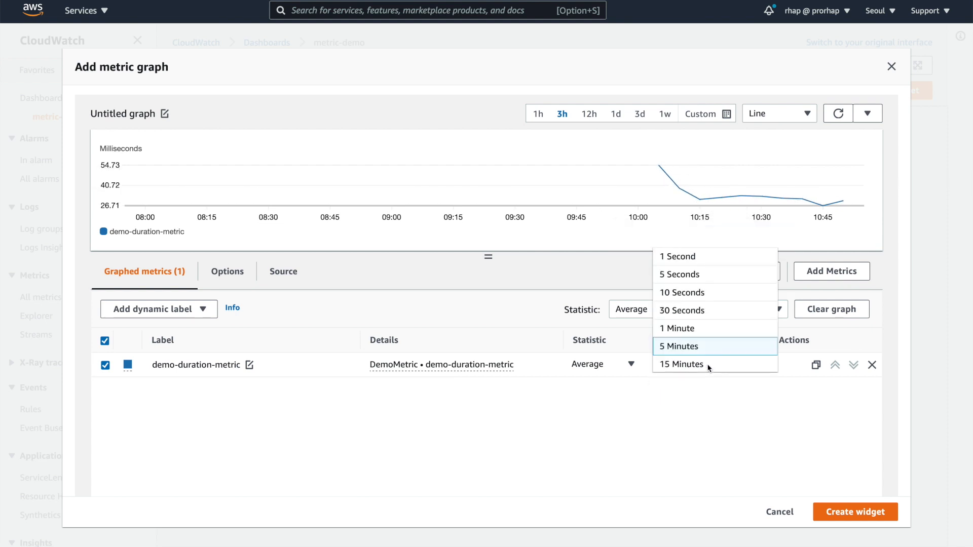
click(690, 336)
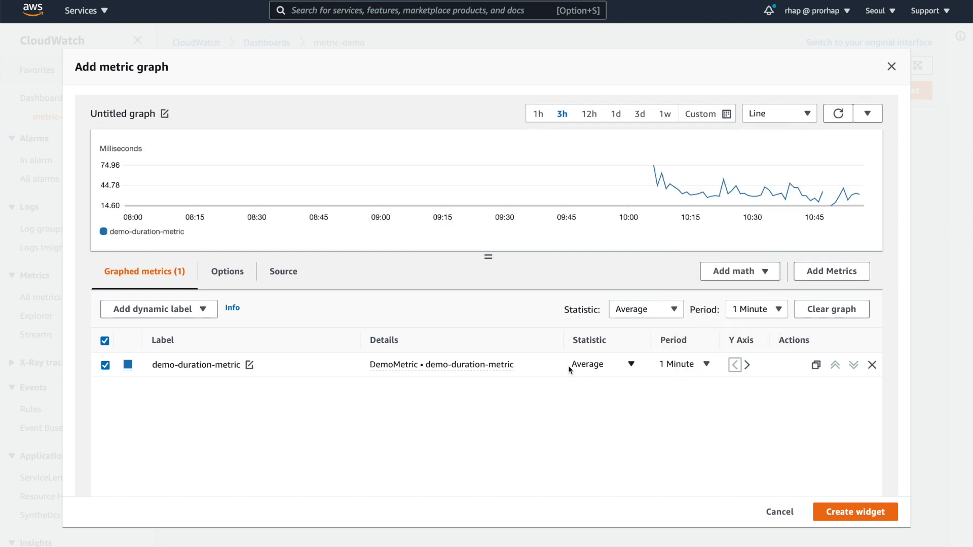
click(632, 366)
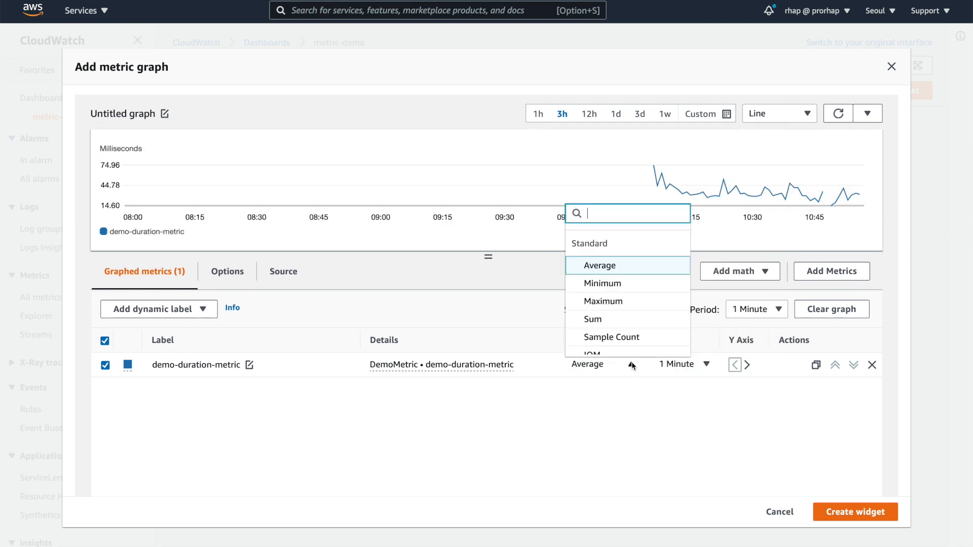
click(598, 302)
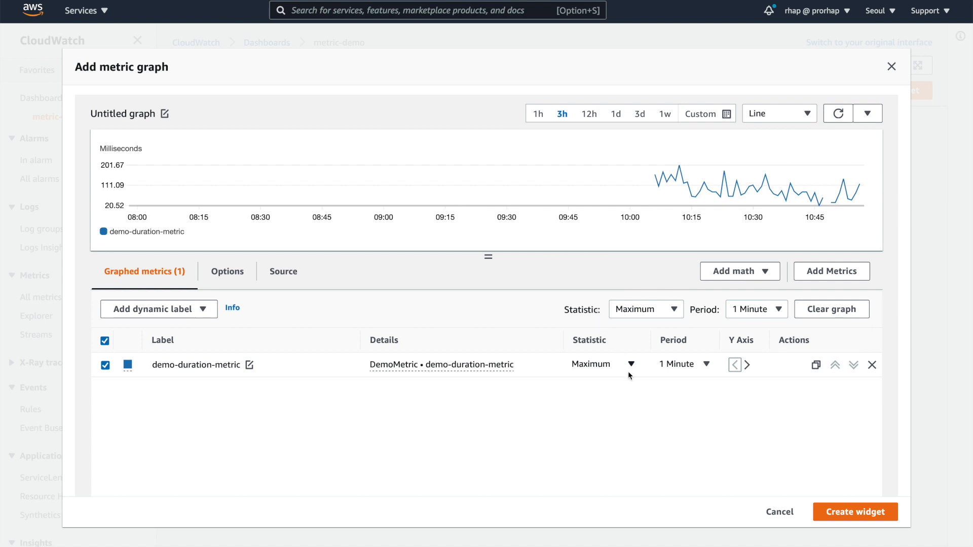
click(847, 512)
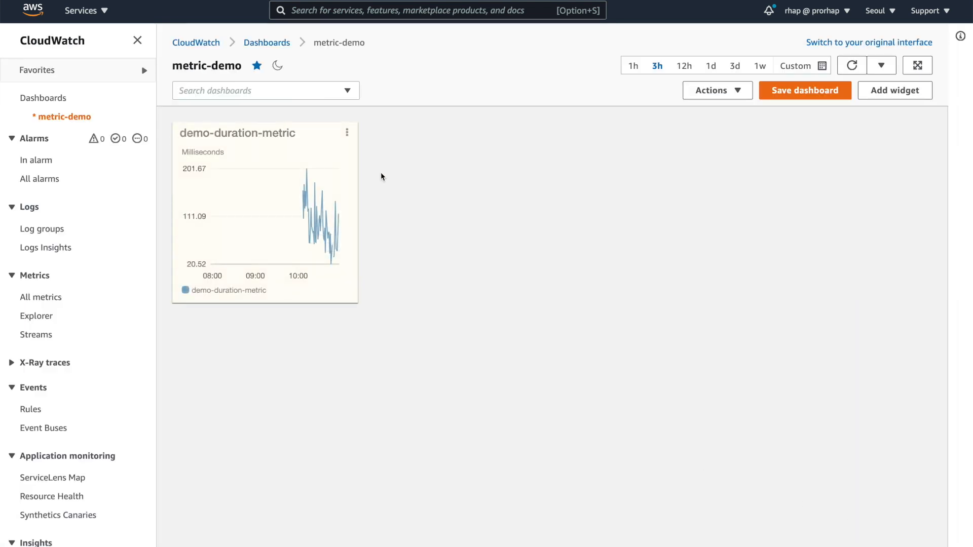
Set the dashboard's time range to 1h and widen the duration widget to over half the dashboard's width.
click(634, 65)
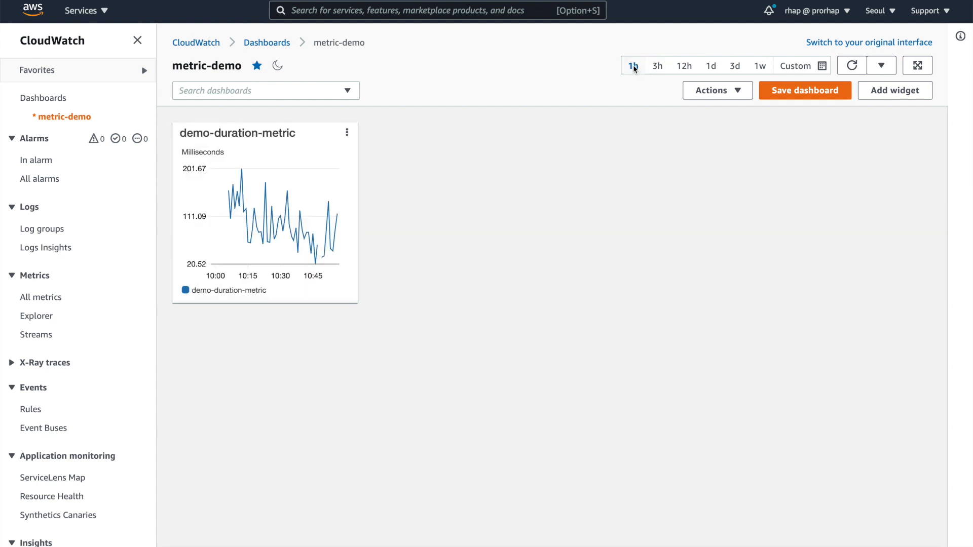
drag(354, 303, 640, 303)
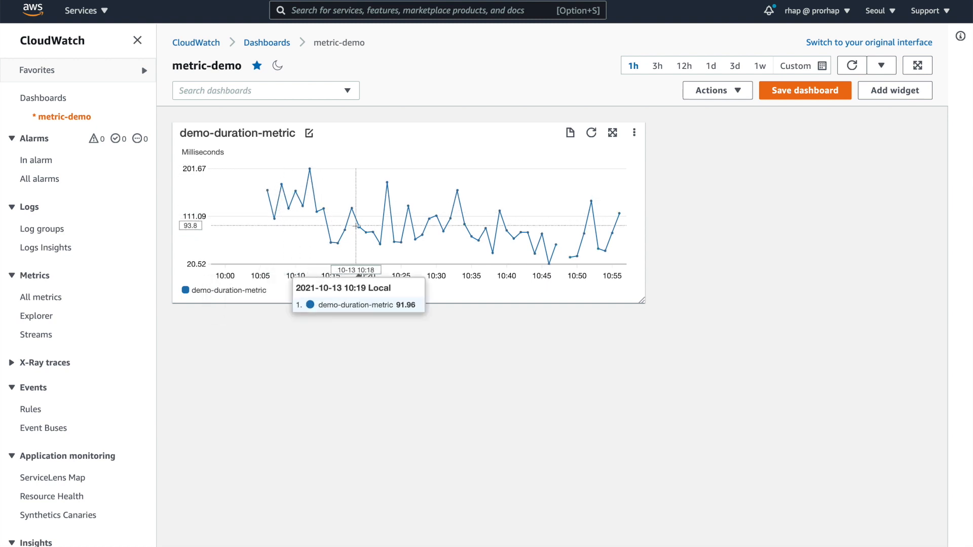
Examine individual peaks and dips on the demo-duration-metric graph.
click(353, 226)
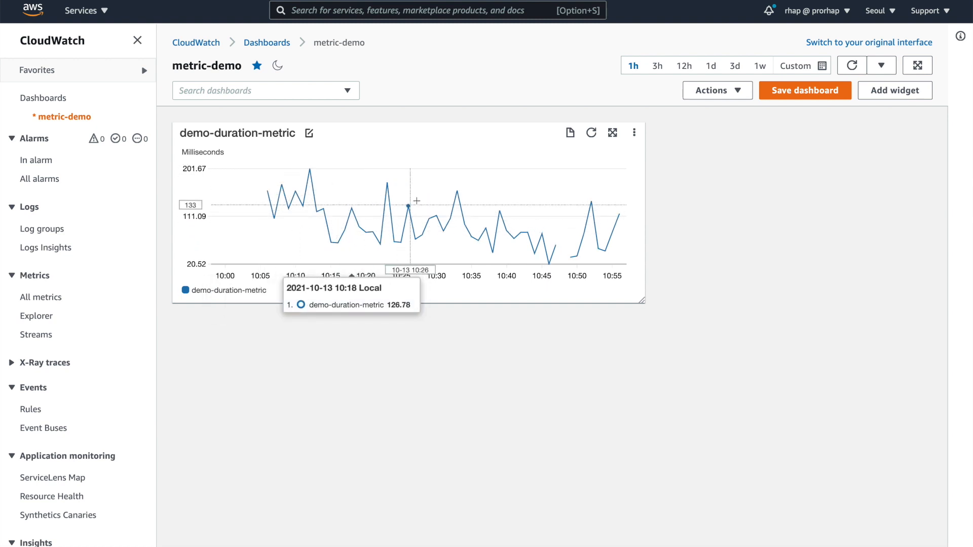
click(577, 236)
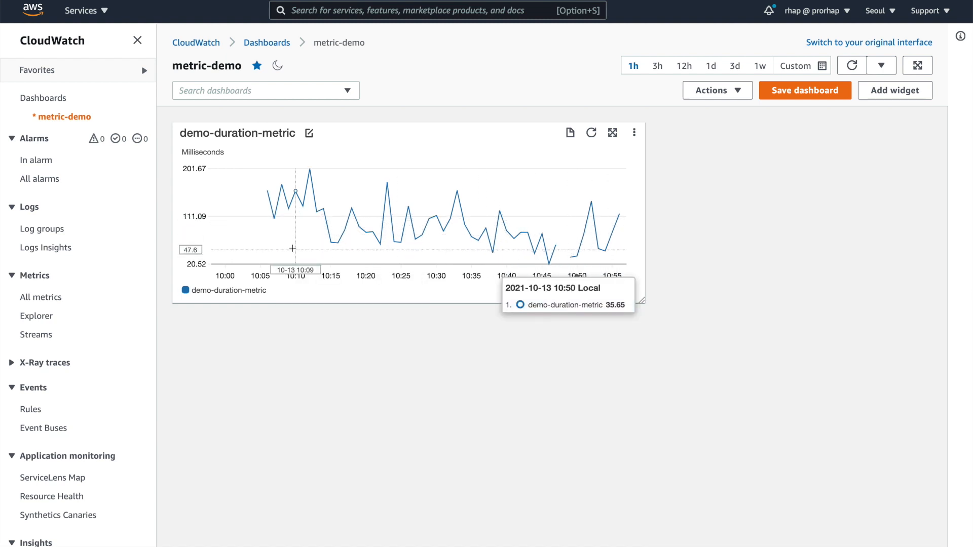
click(267, 218)
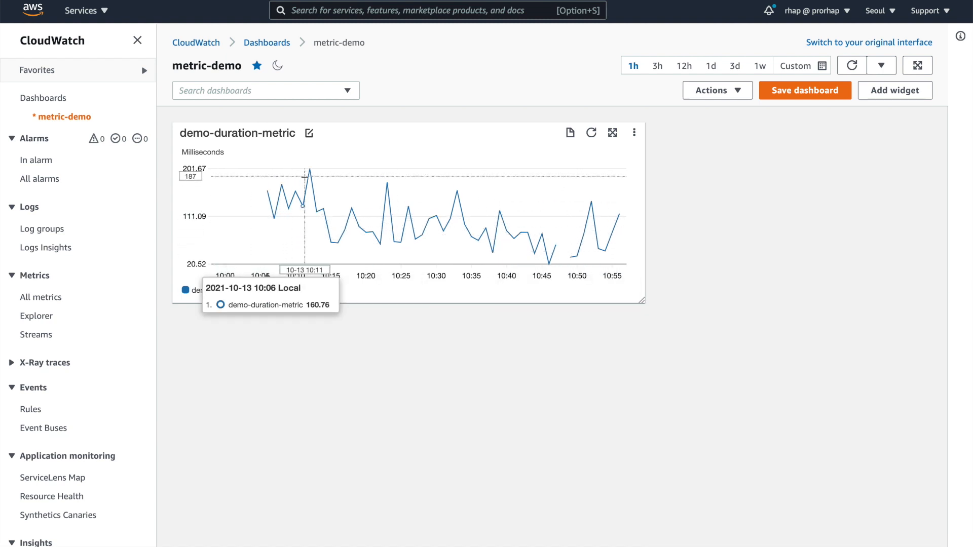
click(309, 171)
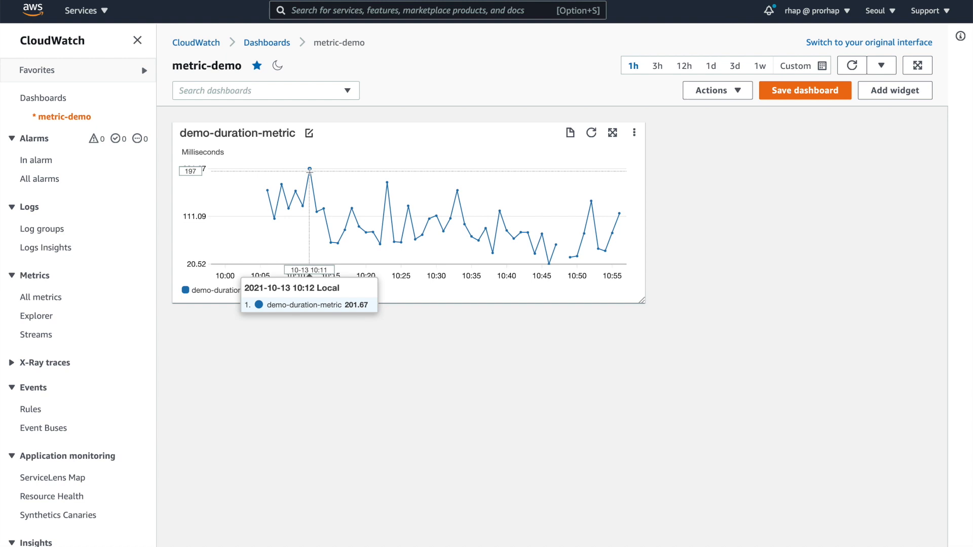
click(330, 242)
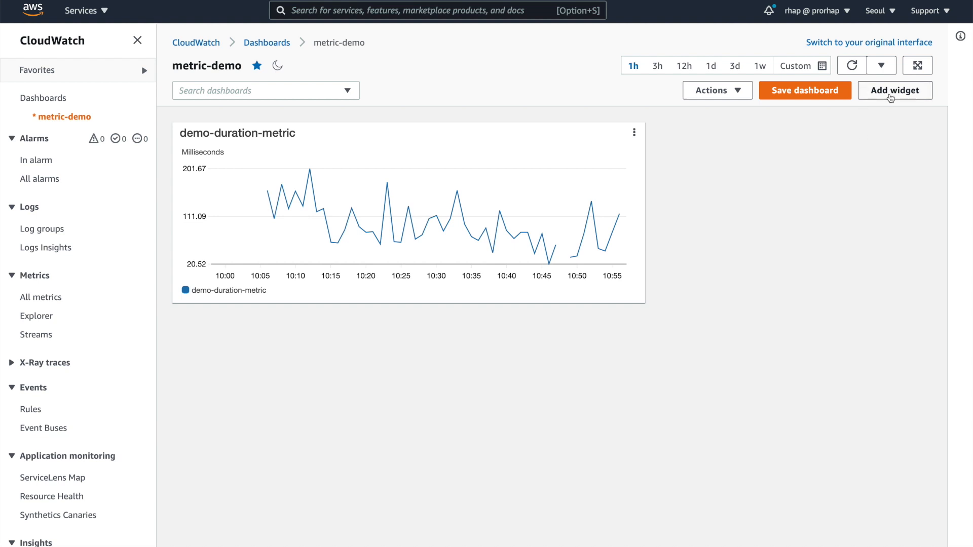
Start a second line widget on the dashboard with Metrics as its data source.
click(891, 96)
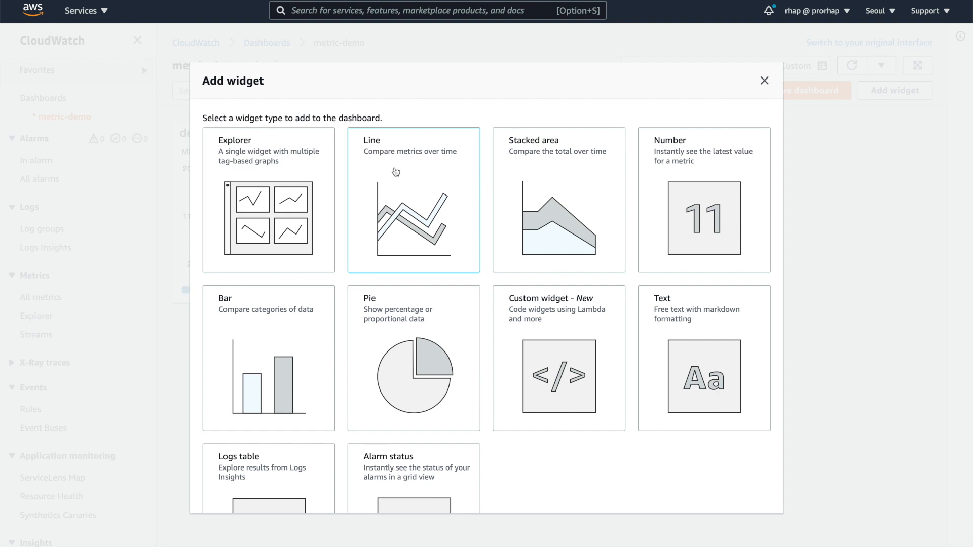
click(395, 172)
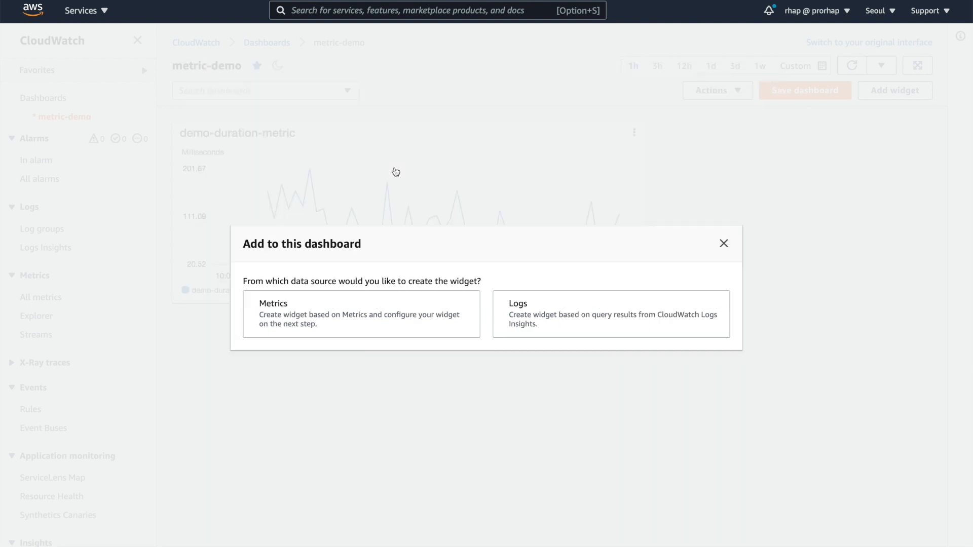
click(284, 317)
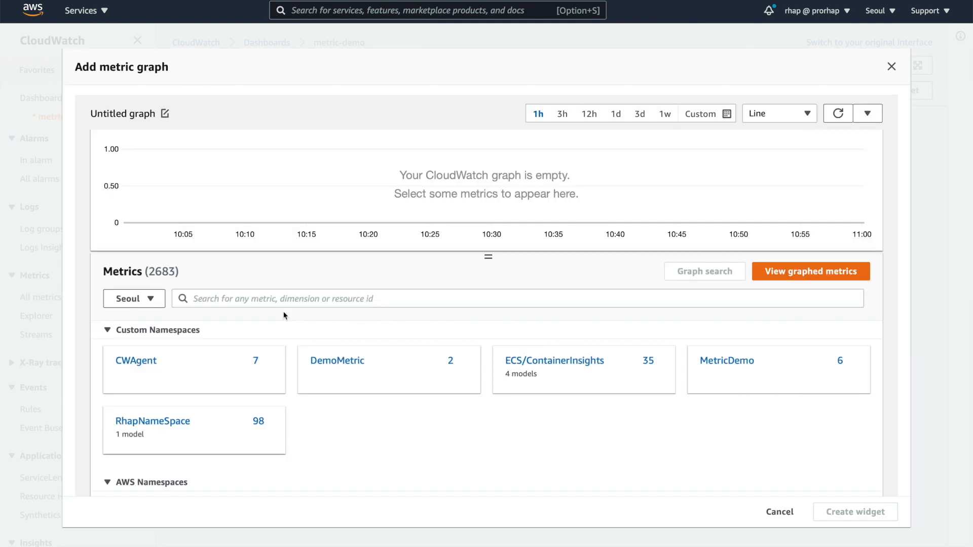
Graph demo-info-log-count-metric from the dimensionless DemoMetric metrics and show its graphed metrics settings.
click(337, 361)
click(210, 353)
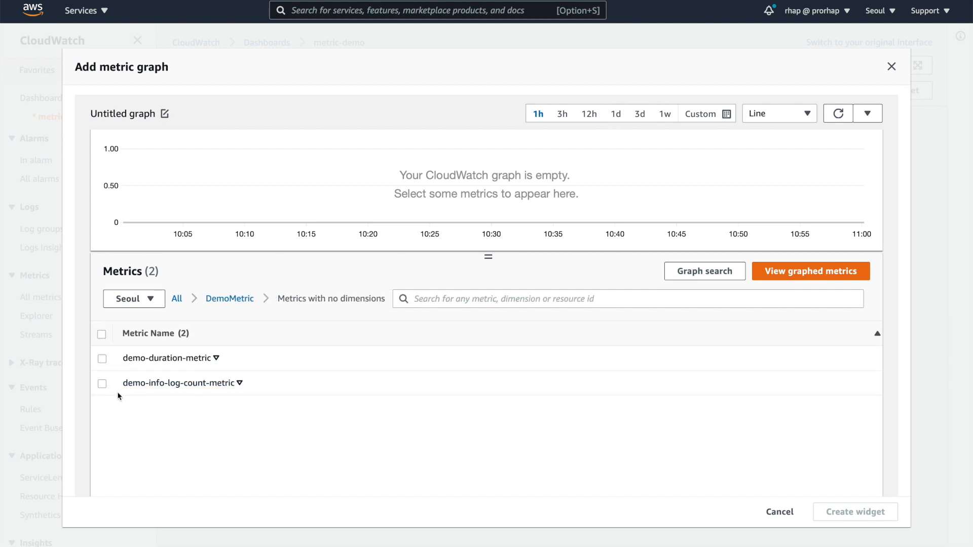
click(180, 384)
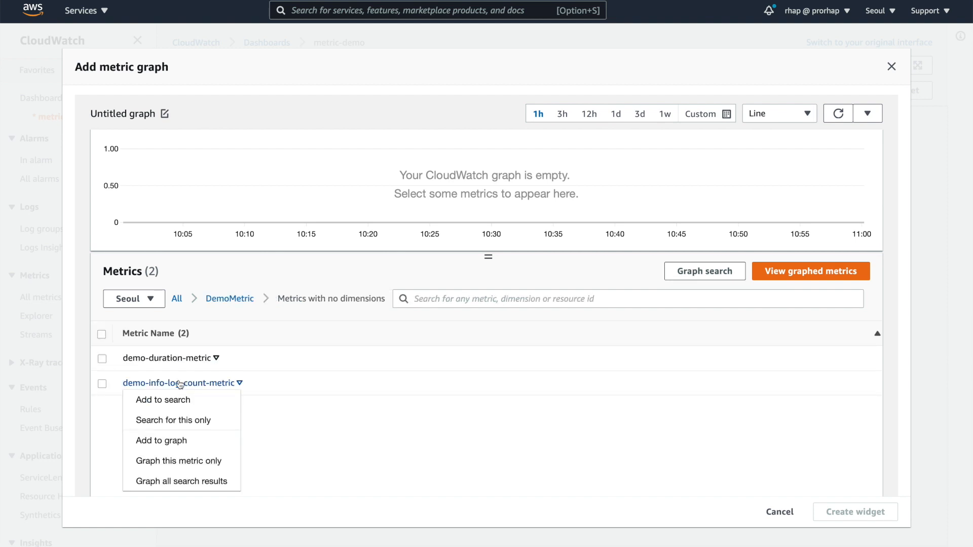
click(101, 384)
click(102, 384)
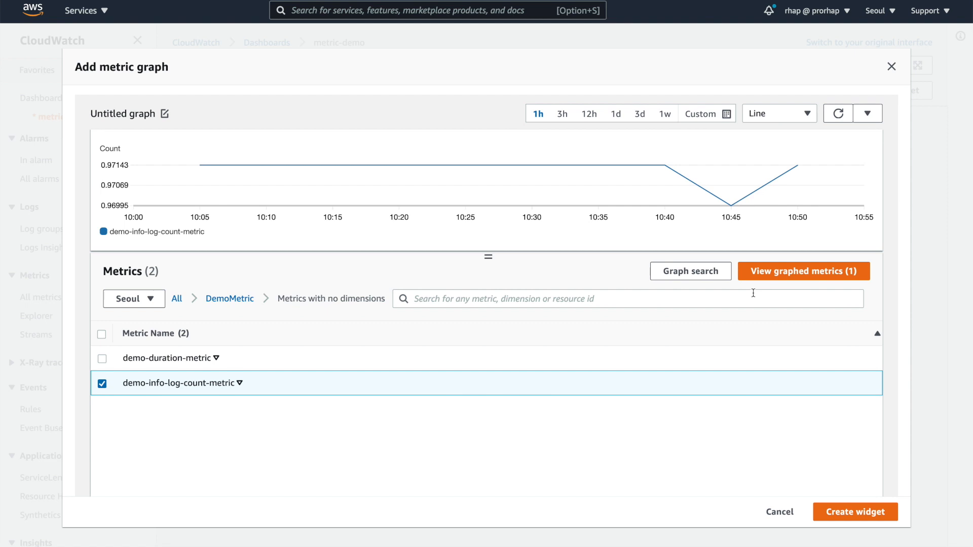
click(776, 272)
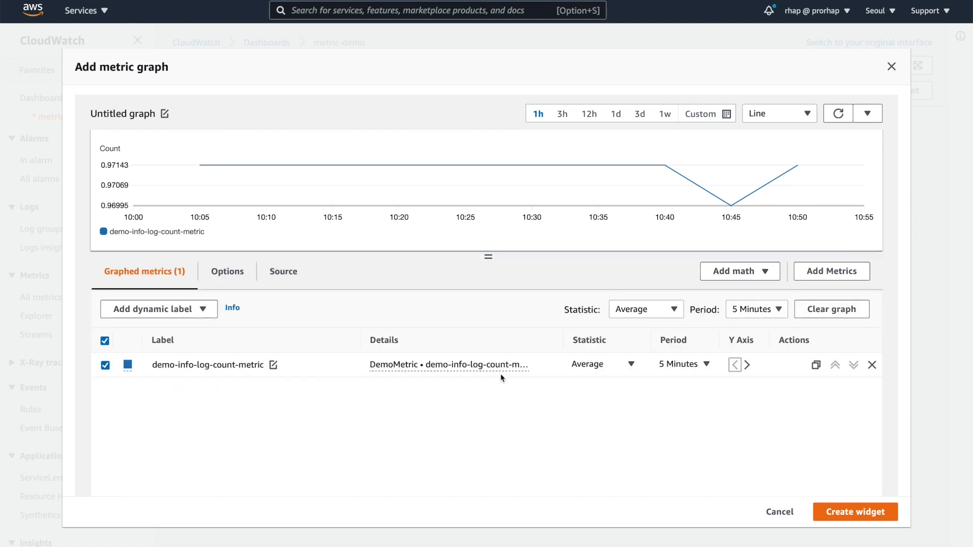
Set the INFO log count metric's period to 1 Minute and its statistic to Sum, and create the widget.
click(693, 369)
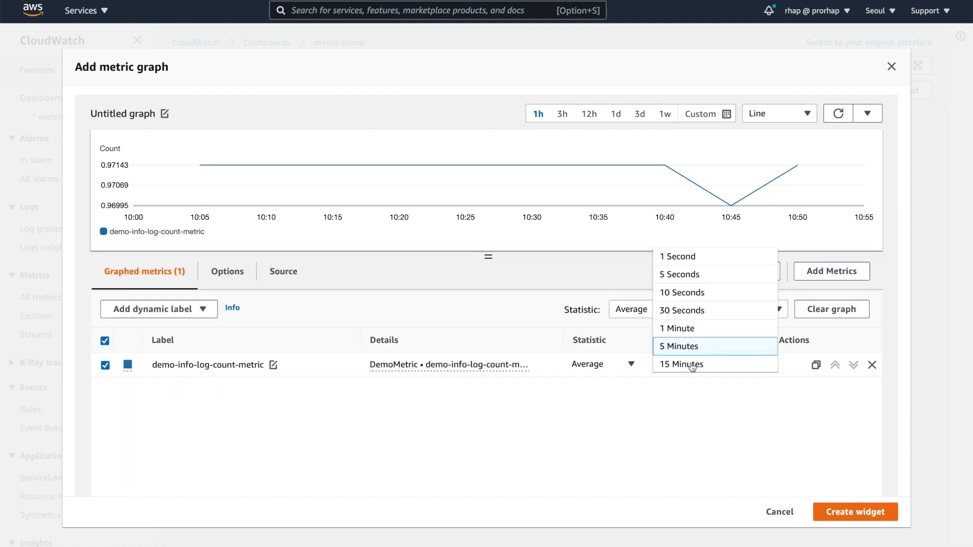
click(677, 329)
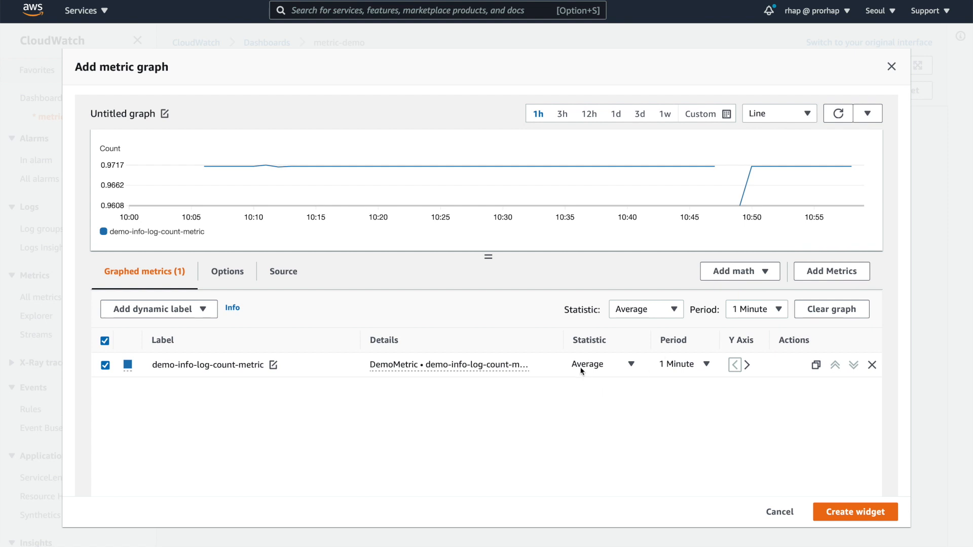
click(609, 368)
click(593, 320)
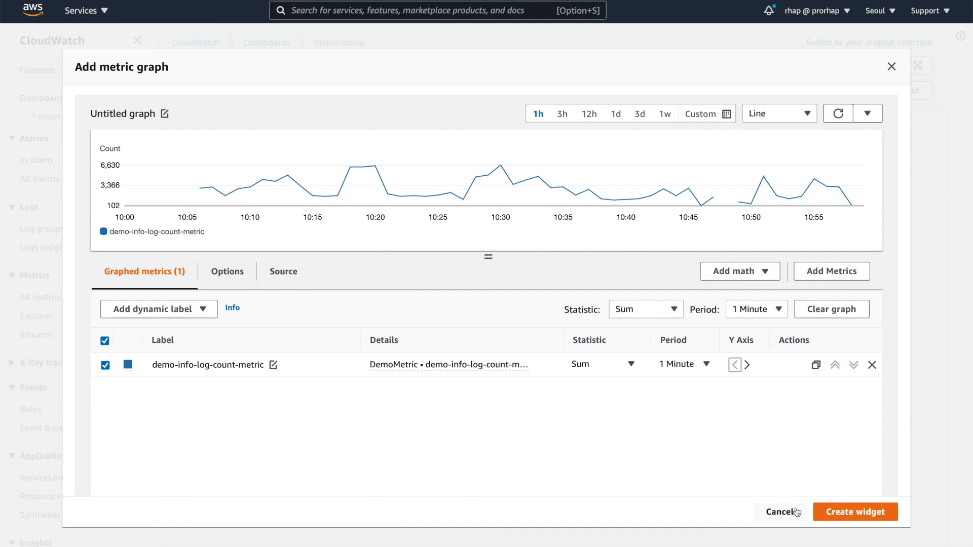
click(839, 512)
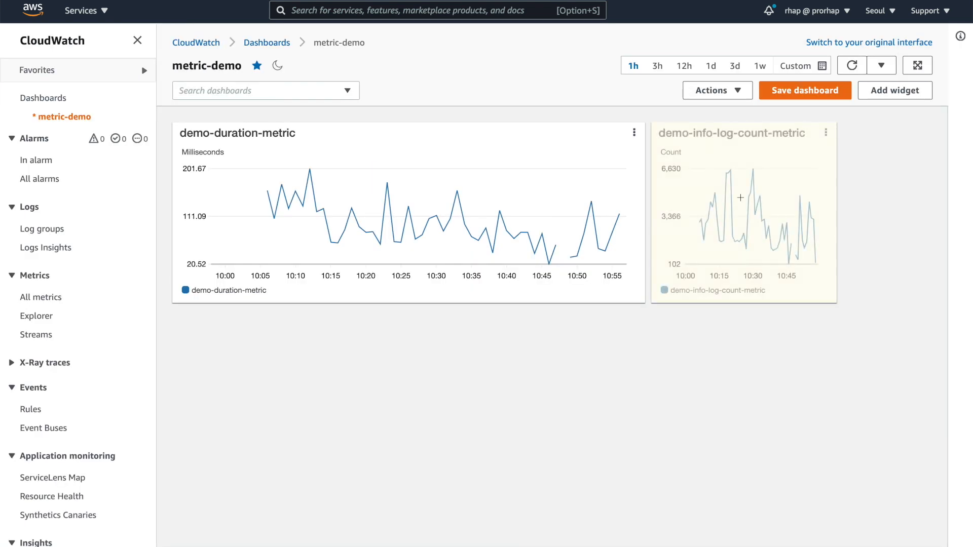
Move the INFO log count widget below the duration widget and widen it to about the same width.
drag(733, 138, 254, 324)
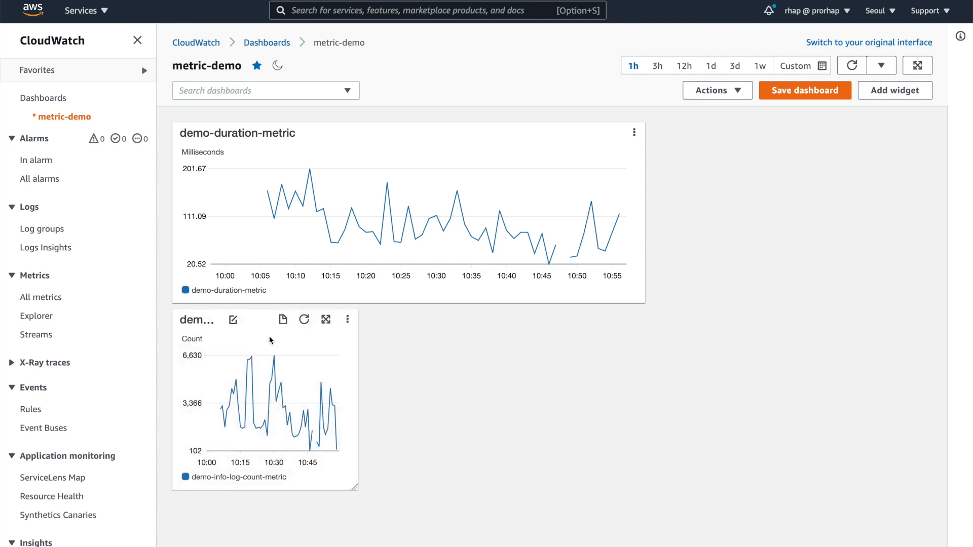
drag(355, 486, 637, 448)
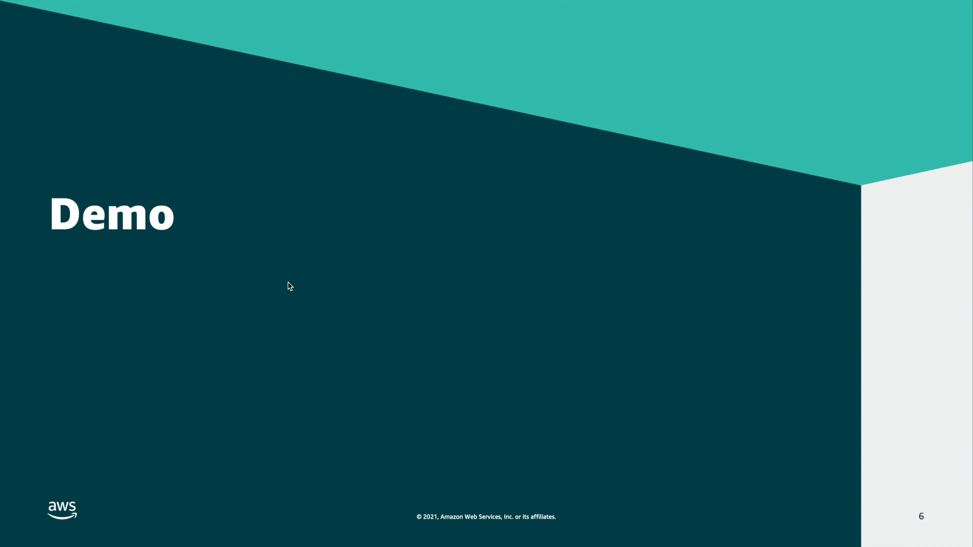
key(Right)
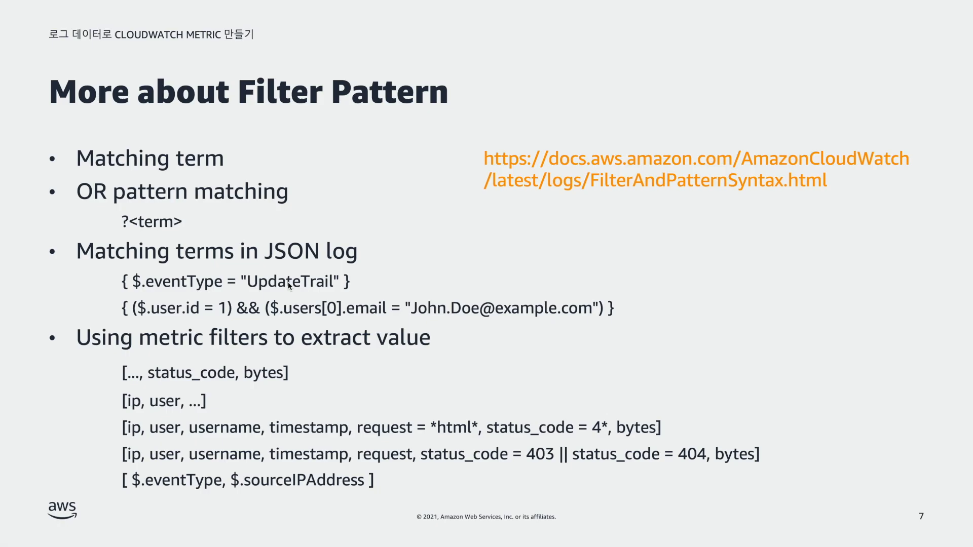